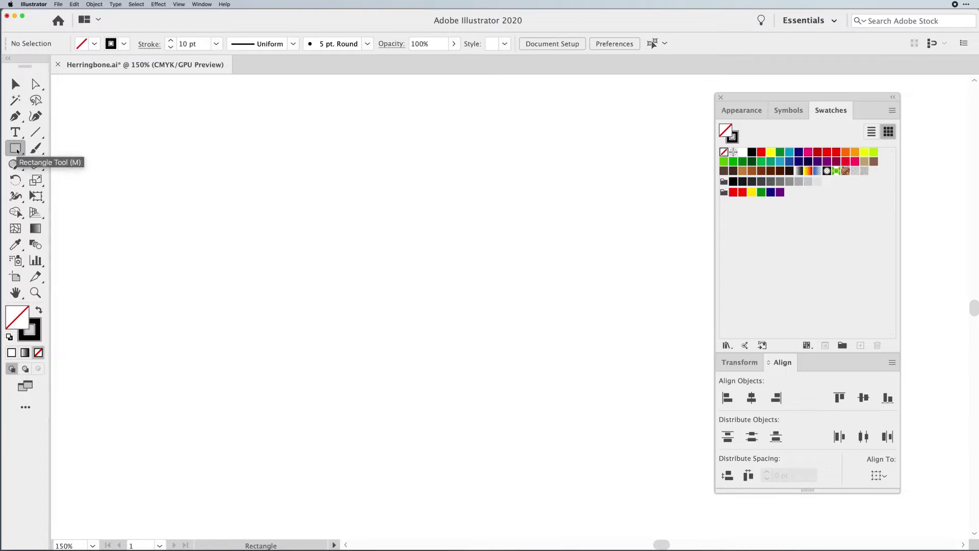
Draw a 50 × 150 pt rectangle with a 10 pt black stroke and no fill.
click(377, 279)
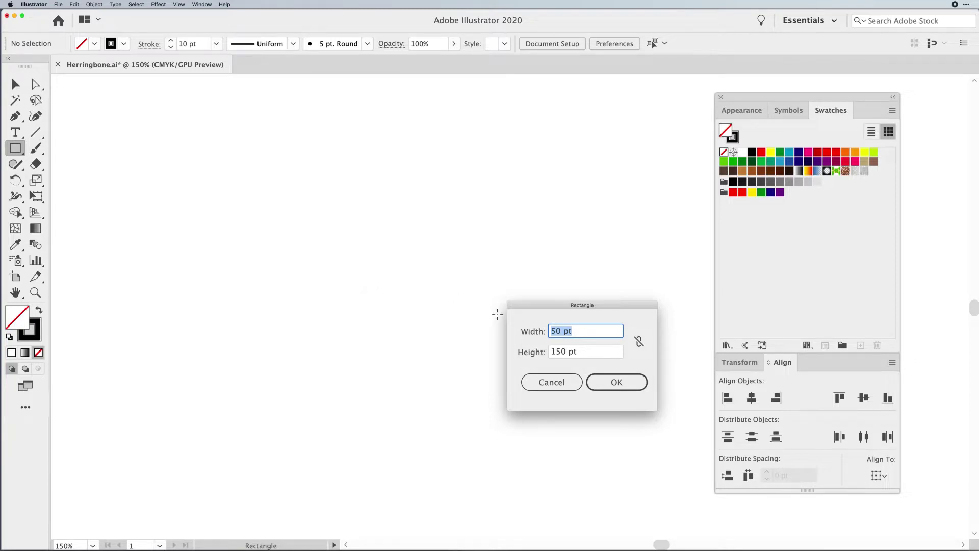
click(608, 380)
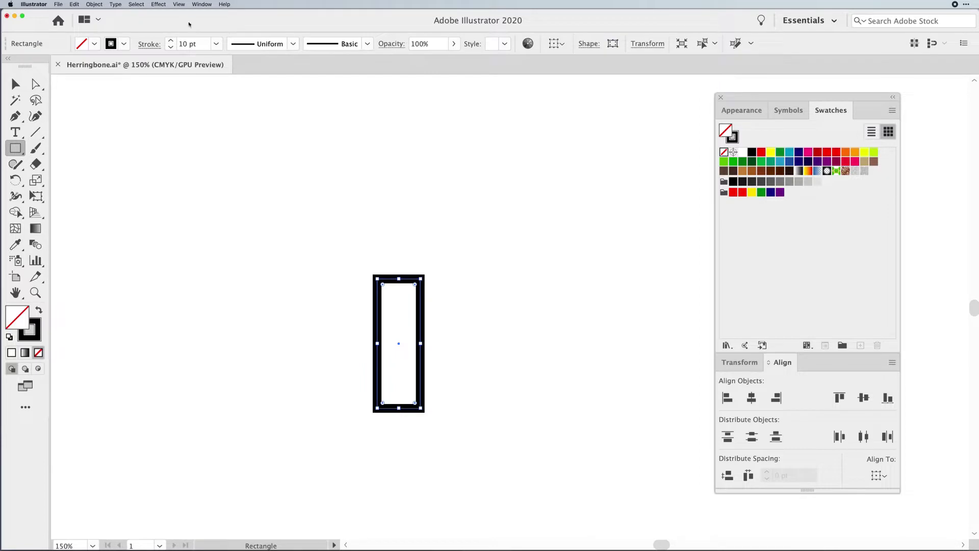
Duplicate the rectangle and rotate the copy 90° to lie along the original's top.
click(191, 44)
click(16, 83)
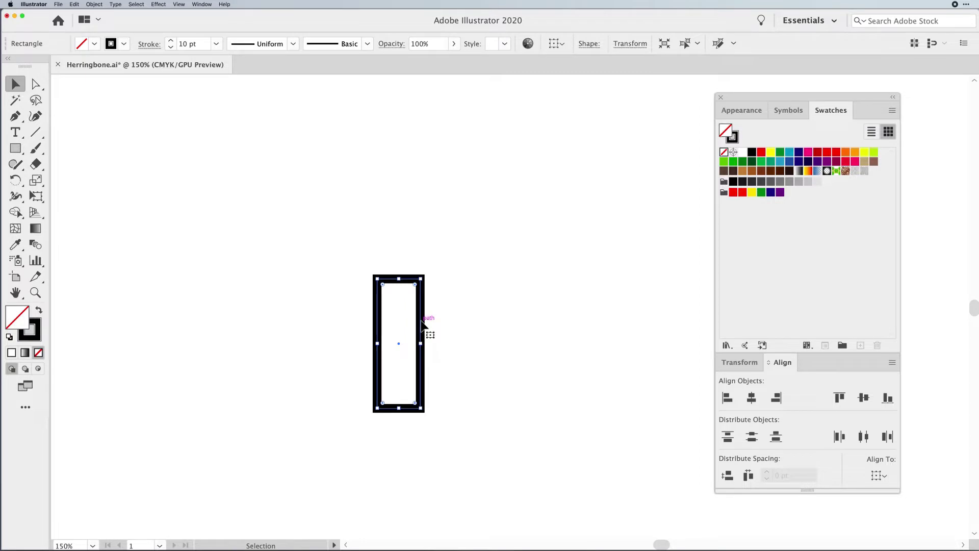
drag(423, 324, 508, 327)
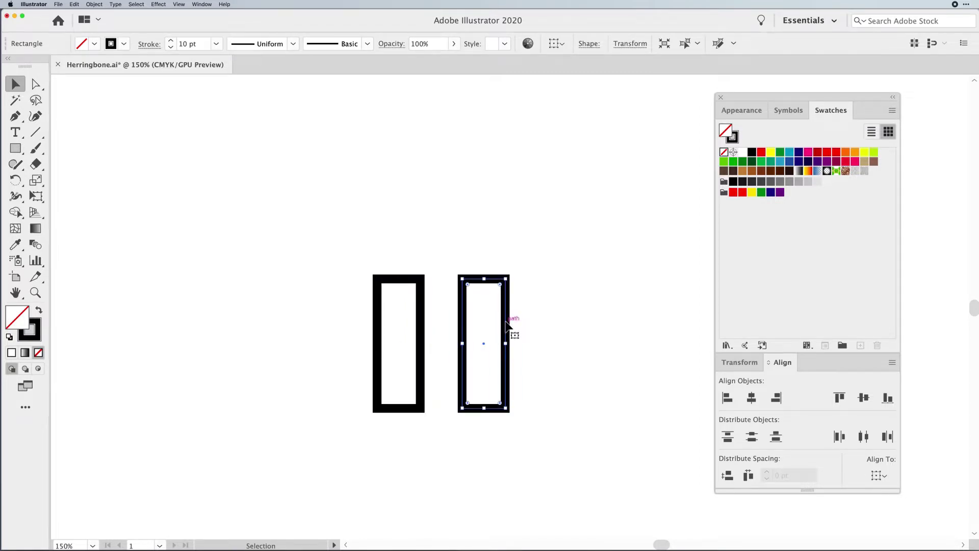
drag(510, 276, 464, 278)
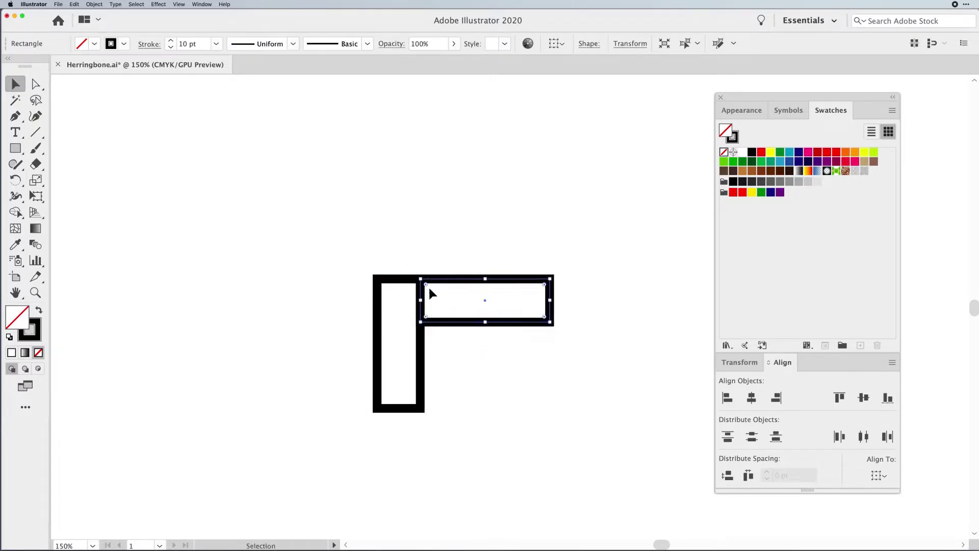
click(490, 406)
Test offset copies of the L-shaped pair, delete them, and reselect the vertical rectangle.
key(space)
drag(537, 402, 470, 289)
click(351, 197)
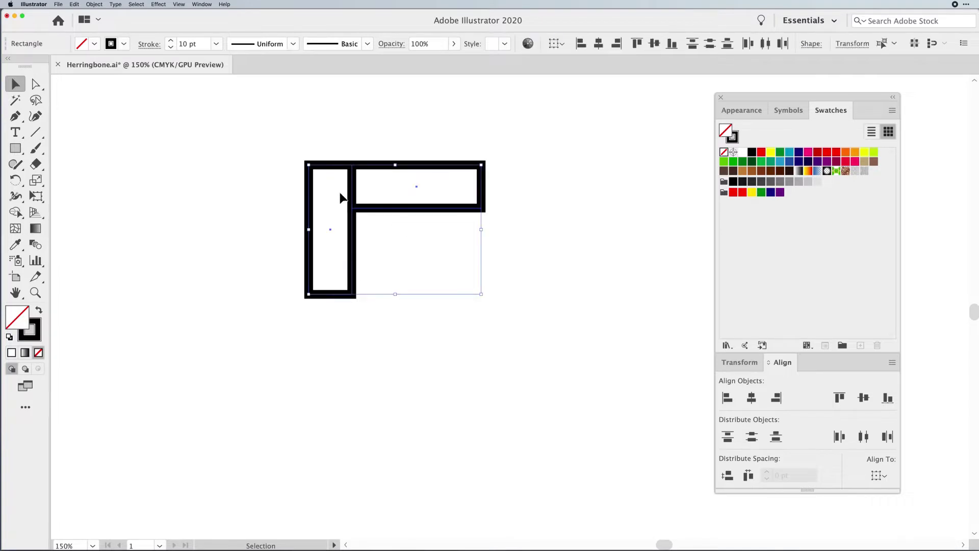
drag(356, 201, 398, 246)
key(ctrl+d)
key(ctrl+d)
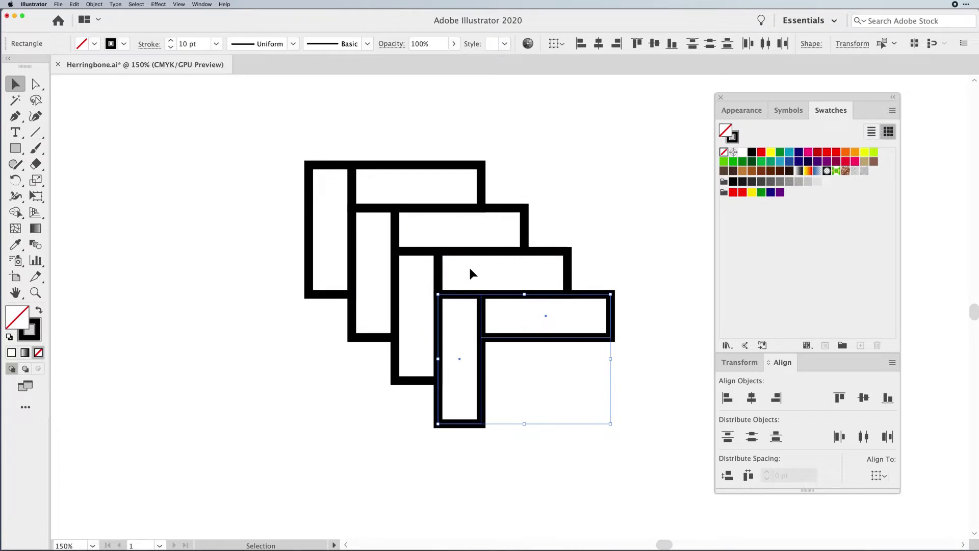
drag(558, 405, 394, 242)
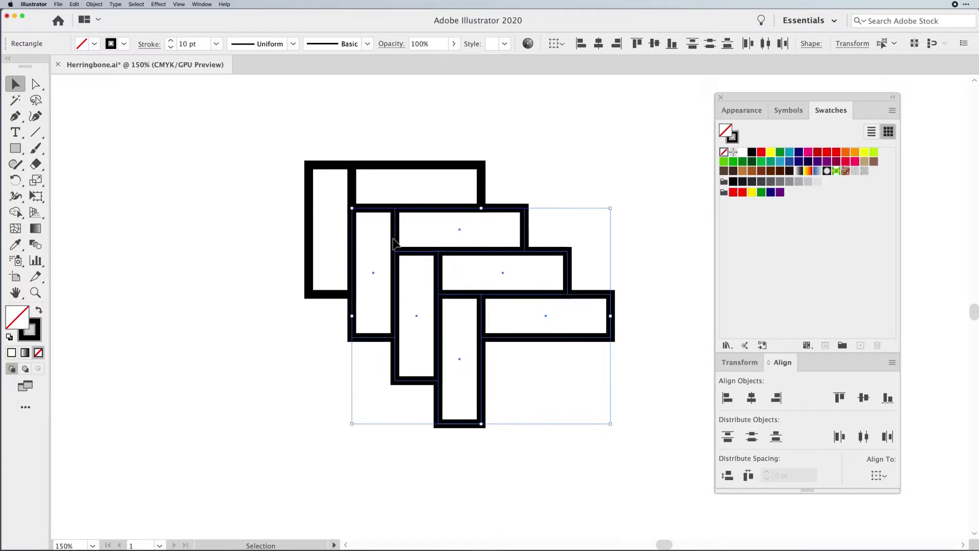
key(Delete)
click(309, 246)
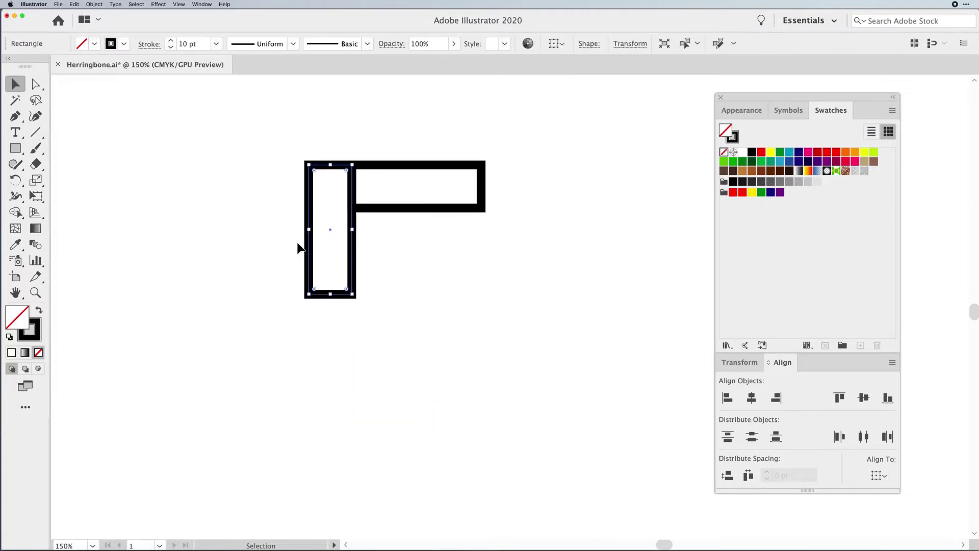
Start a Transform effect on the vertical rectangle with Move Horizontal set to 50 pt.
click(159, 4)
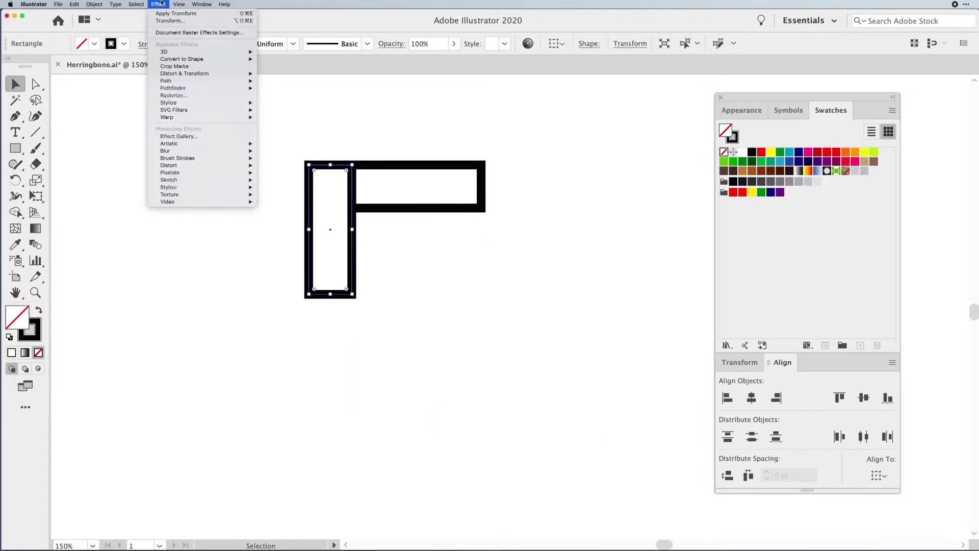
mouse_move(176, 76)
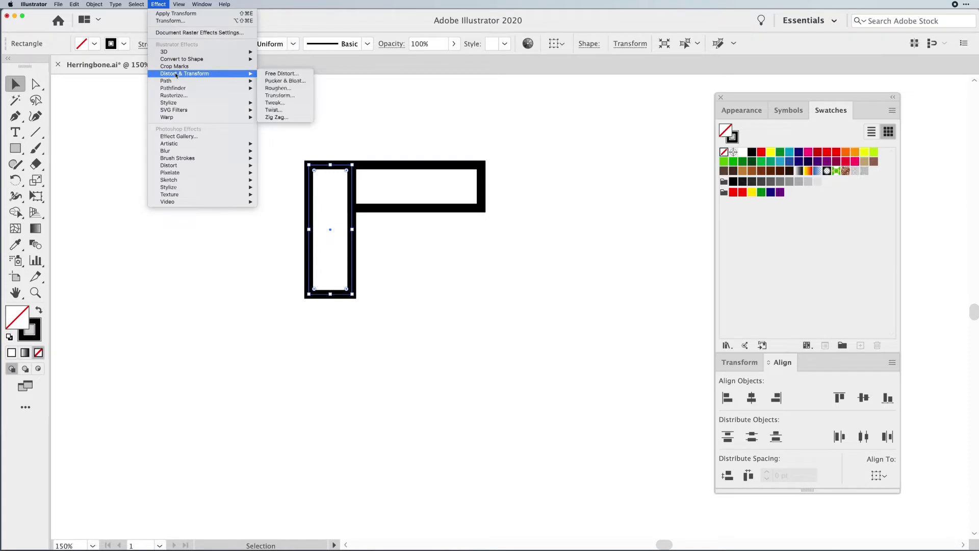
click(278, 96)
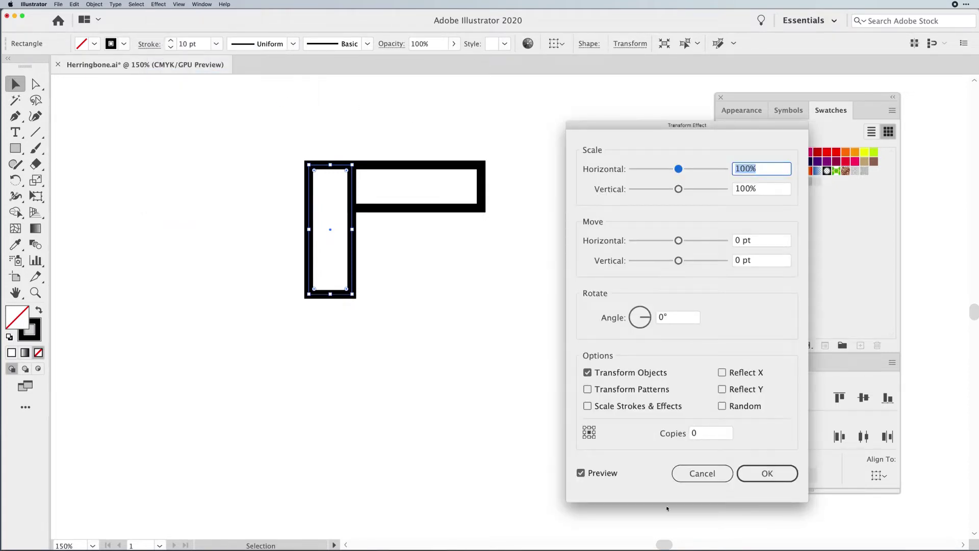
click(719, 434)
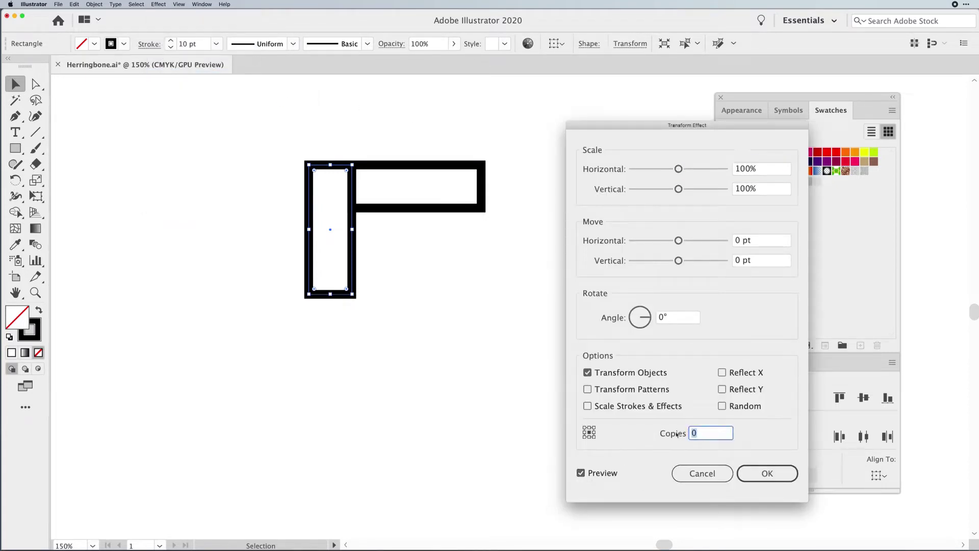
text(1)
click(758, 241)
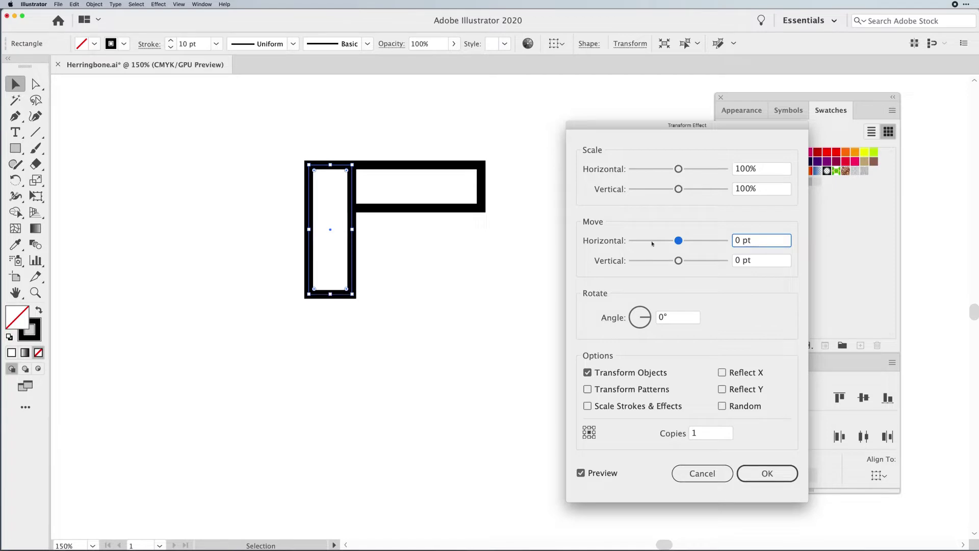
key(Up)
key(Up)
key(Up)
key(Up)
key(Up)
key(Up)
key(Up)
key(Up)
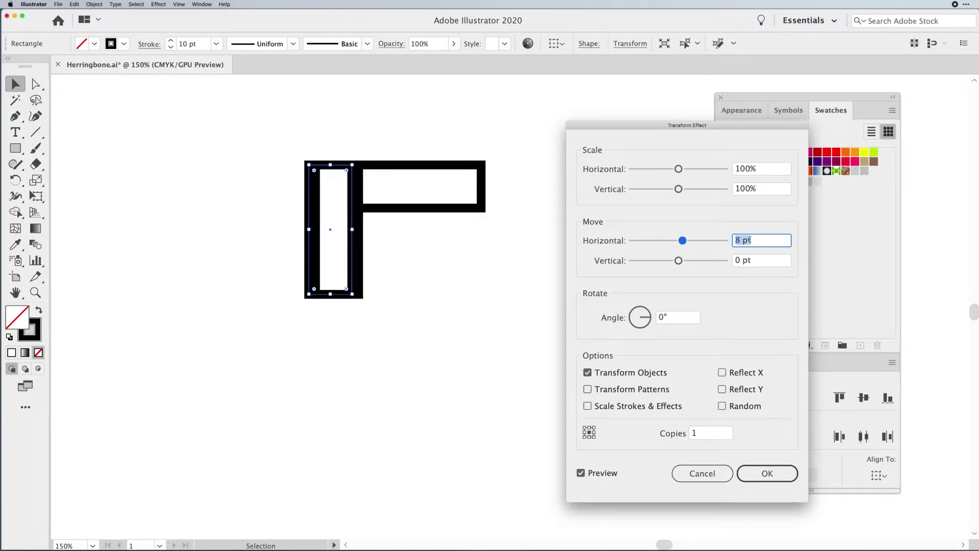
key(Up)
key(Up)
key(Up)
key(Up)
key(Up)
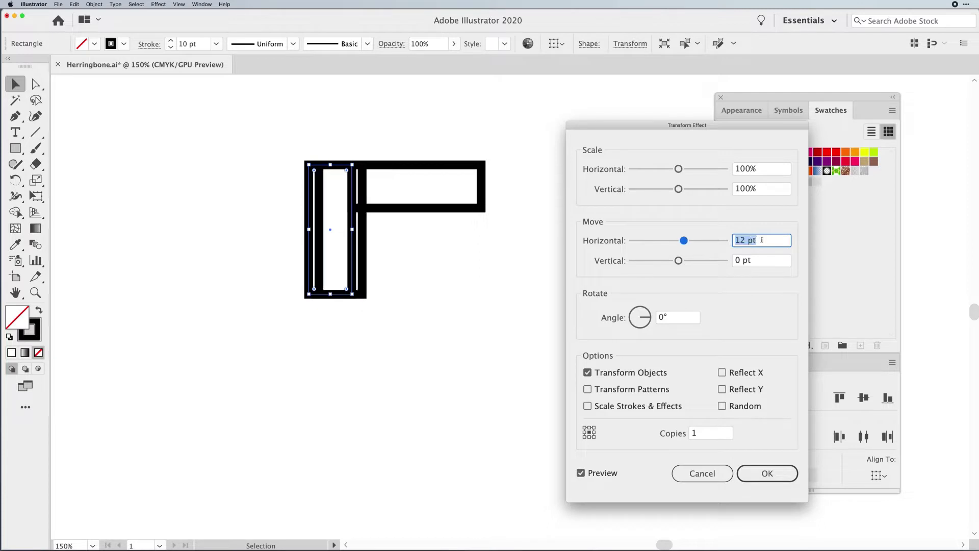
key(Up)
key(Up)
key(Up)
key(Up)
key(Up)
key(Up)
key(Up)
key(Up)
key(Up)
key(Up)
key(Up)
key(Up)
key(Up)
key(Up)
key(Up)
key(Up)
key(Up)
key(Up)
key(Up)
key(Up)
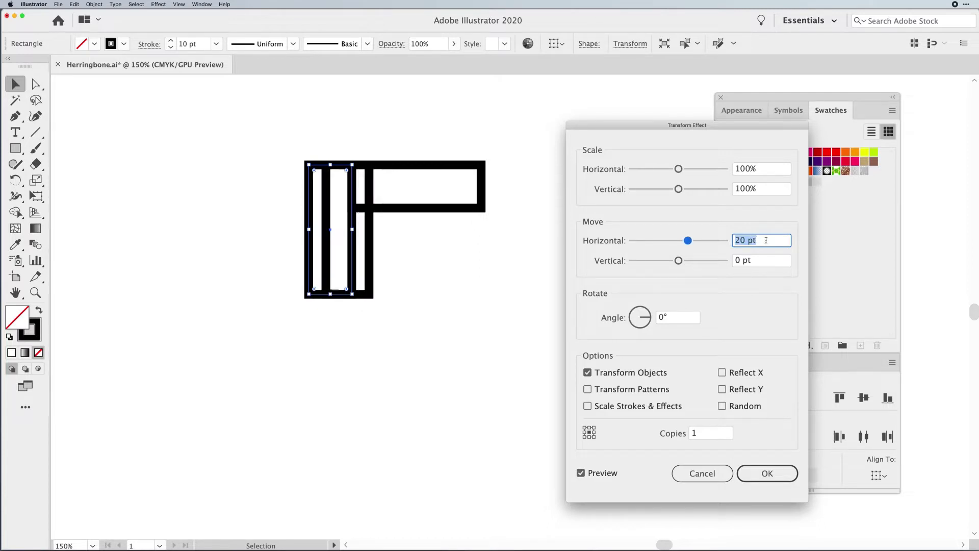
key(Up)
key(Up)
key(Up)
key(Up)
key(Up)
key(Up)
key(Up)
key(Up)
key(Up)
key(Up)
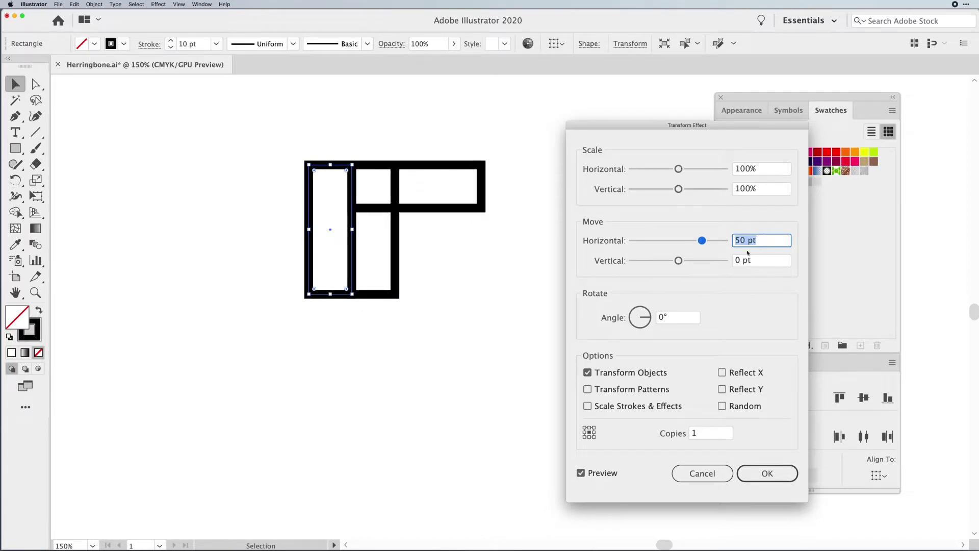
Set Move Vertical to 50 pt and 13 copies, then apply the effect.
click(769, 260)
key(Up)
key(Up)
key(Up)
key(Up)
key(Up)
key(Up)
key(Up)
key(Up)
key(Up)
key(Up)
key(Up)
key(Up)
key(Up)
key(Up)
key(Up)
key(Up)
key(Up)
key(Up)
key(Up)
key(Up)
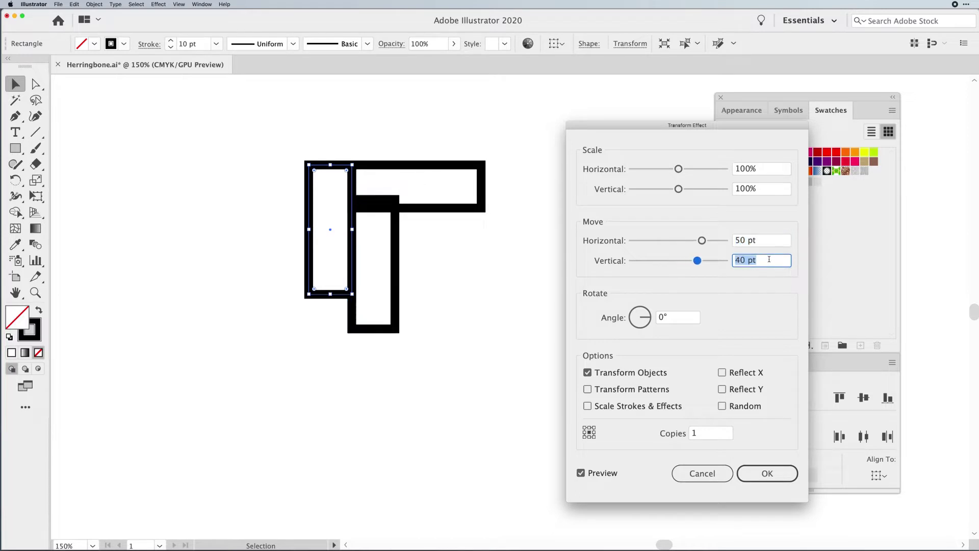
key(Up)
key(Up)
key(Up)
key(Up)
key(Up)
key(Up)
key(Up)
key(Up)
key(Up)
key(Up)
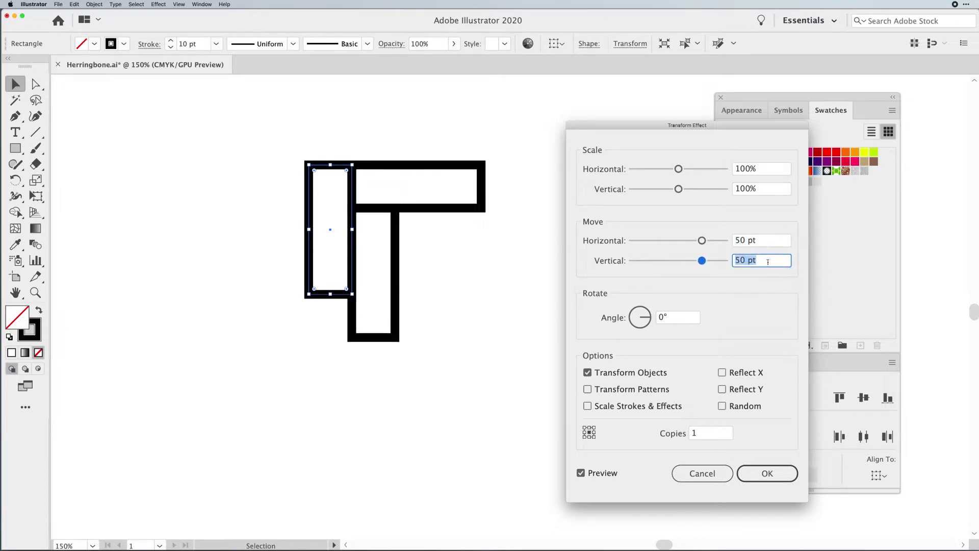
click(699, 434)
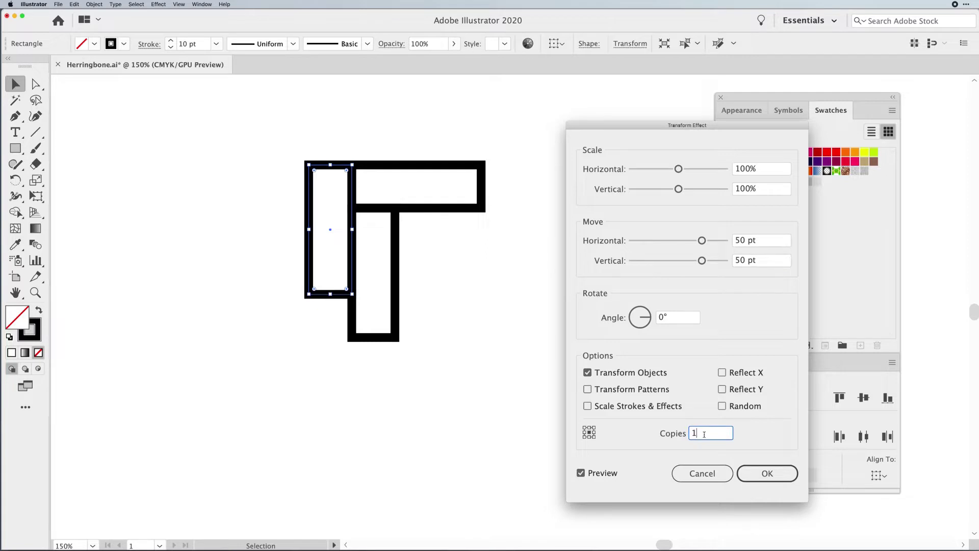
key(Up)
key(Up)
key(Up)
key(Up)
key(Up)
key(Up)
key(Up)
key(Up)
key(Up)
key(Up)
key(Up)
key(Up)
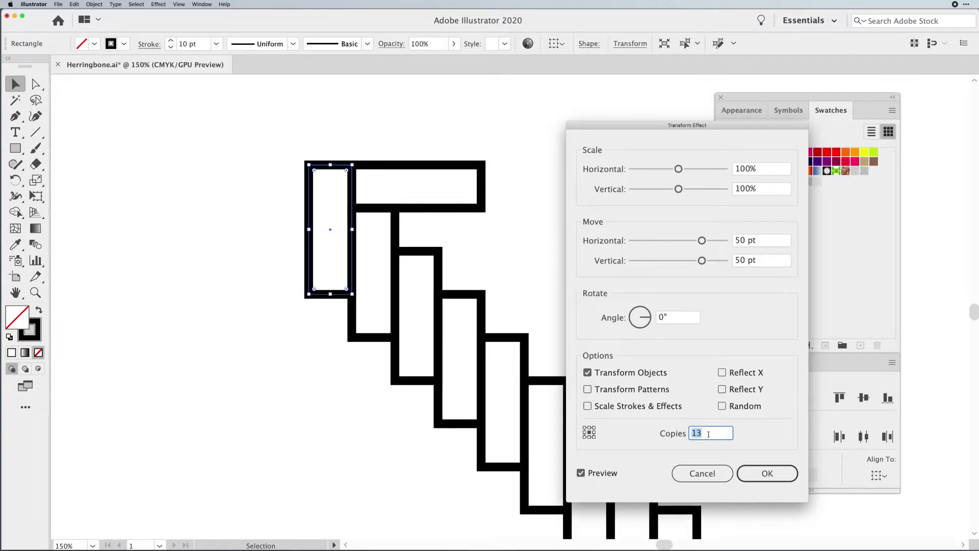
click(768, 474)
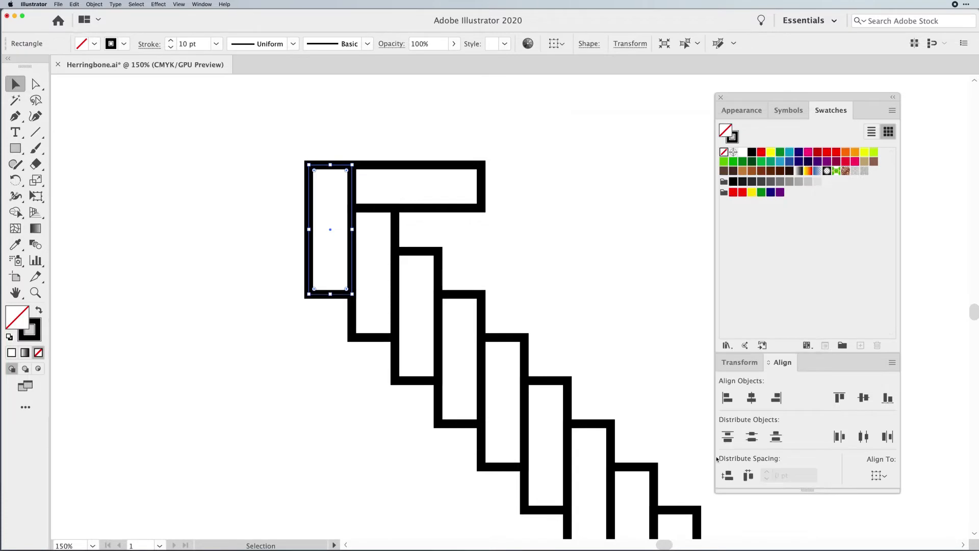
Zoom out to see the whole stair and select the top horizontal rectangle.
key(super+1)
drag(568, 443, 334, 288)
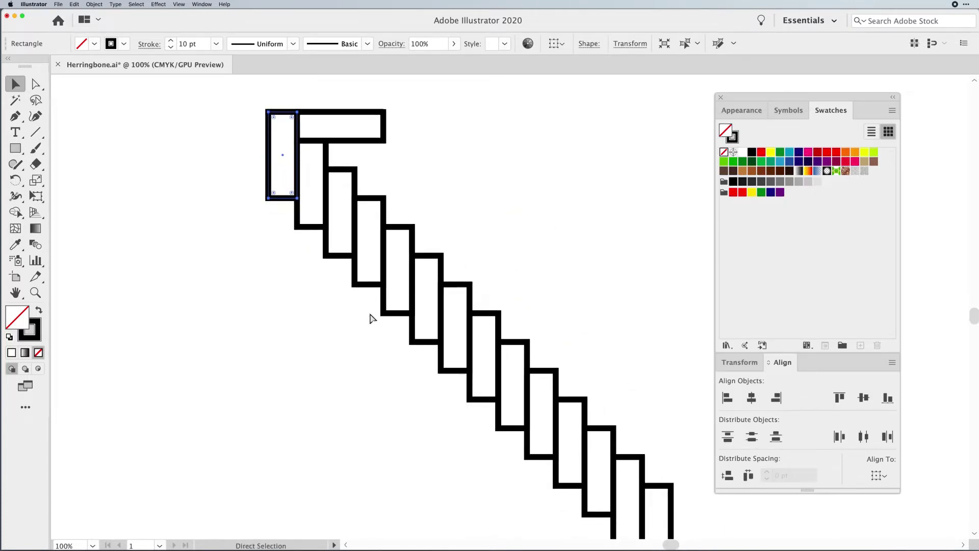
key(super+minus)
drag(460, 382, 306, 284)
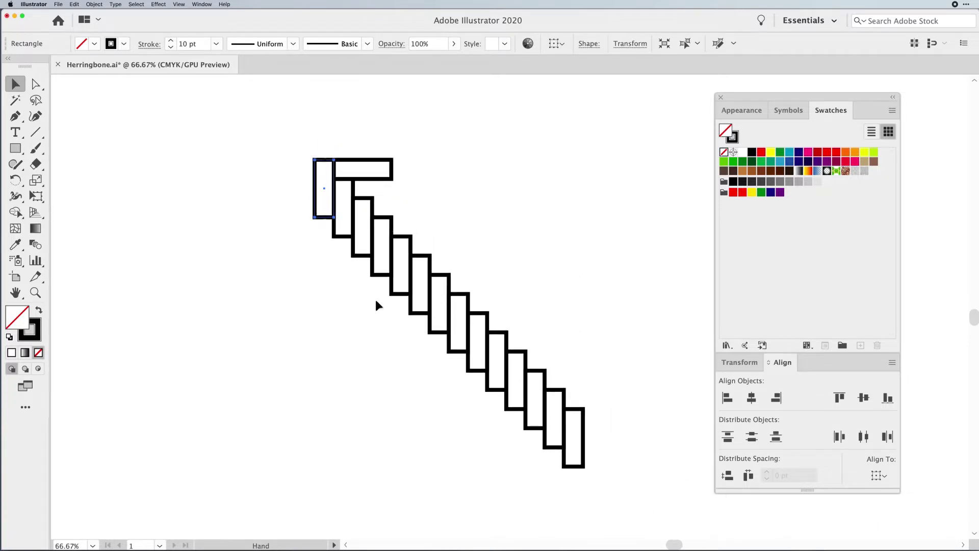
click(384, 178)
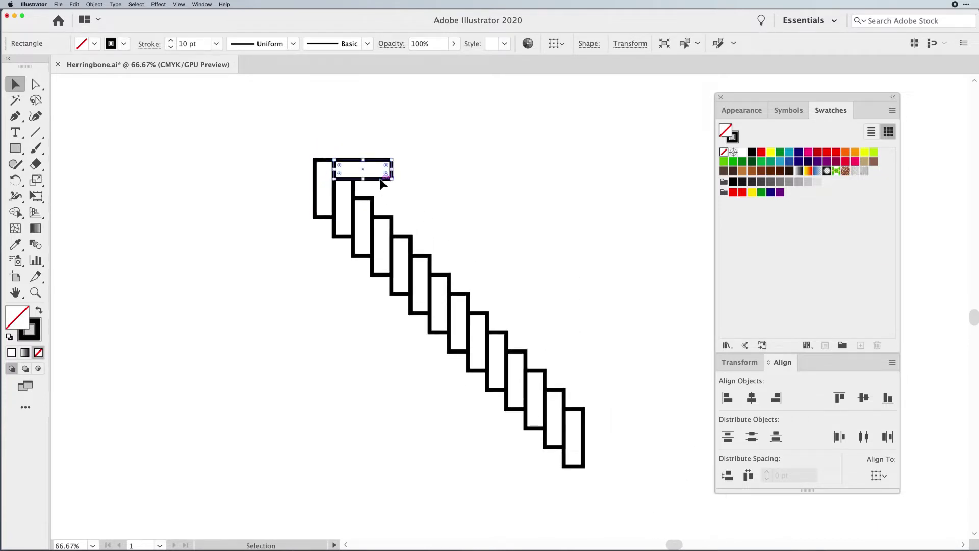
Give the horizontal rectangle a Transform effect: Move 50 pt right, 50 pt down, 10 copies.
click(159, 4)
mouse_move(177, 77)
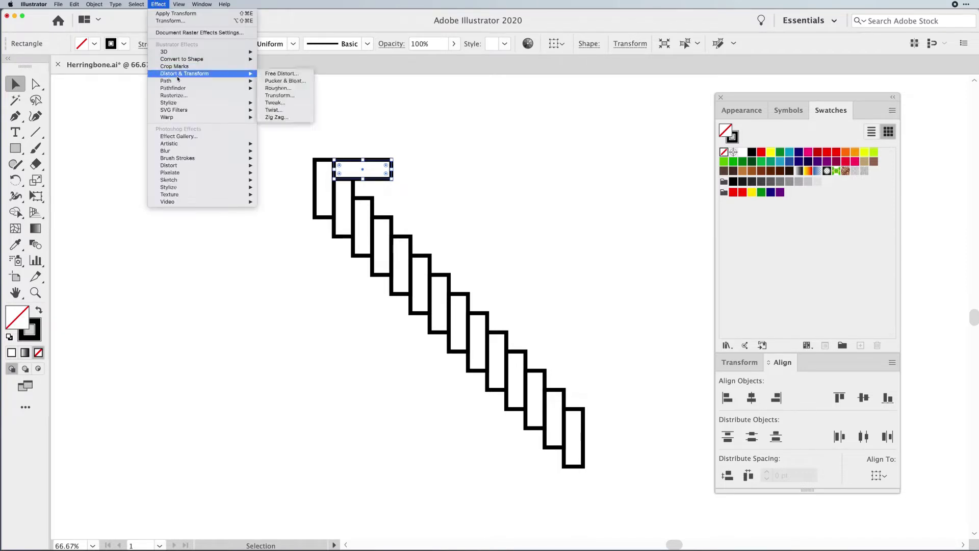
click(310, 96)
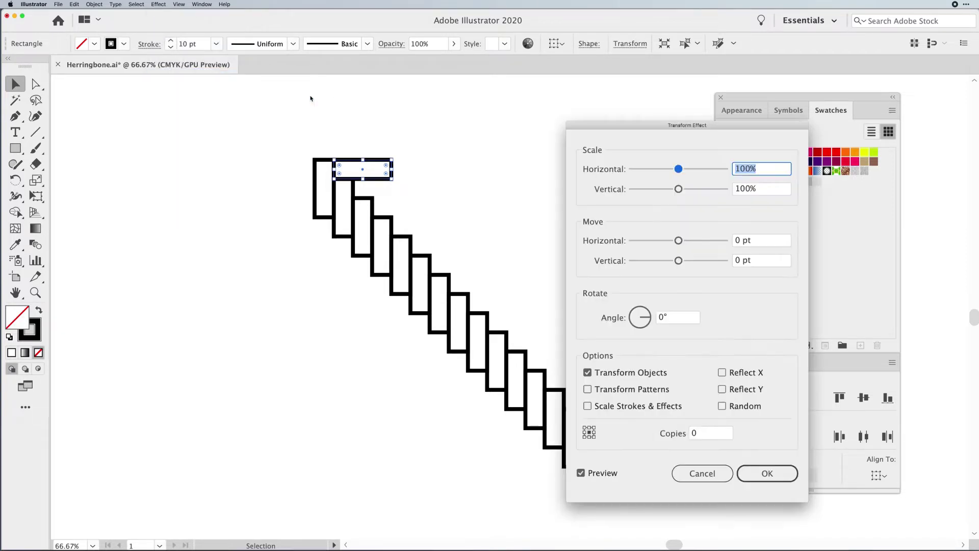
click(690, 433)
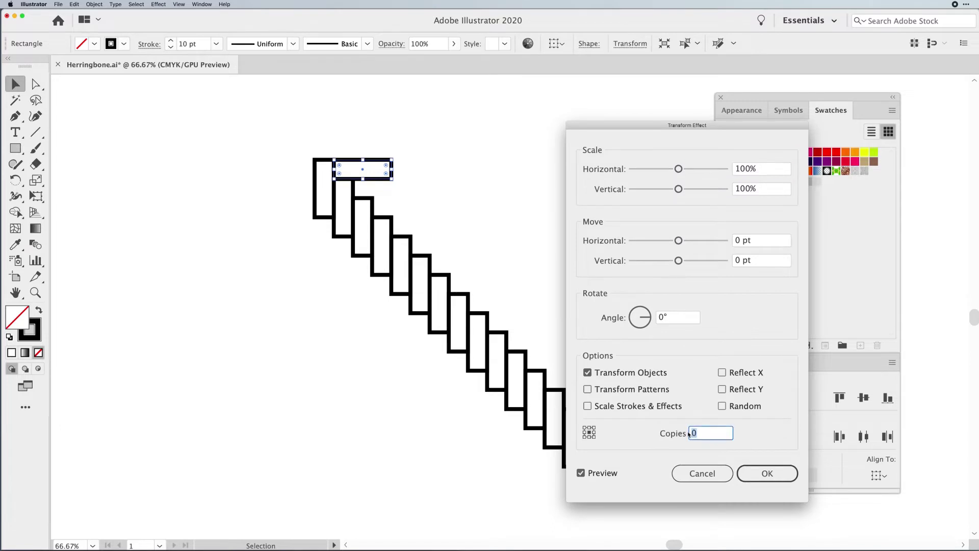
text(1)
click(761, 240)
key(shift+Up)
key(shift+Up)
key(shift+Up)
key(shift+Up)
key(shift+Up)
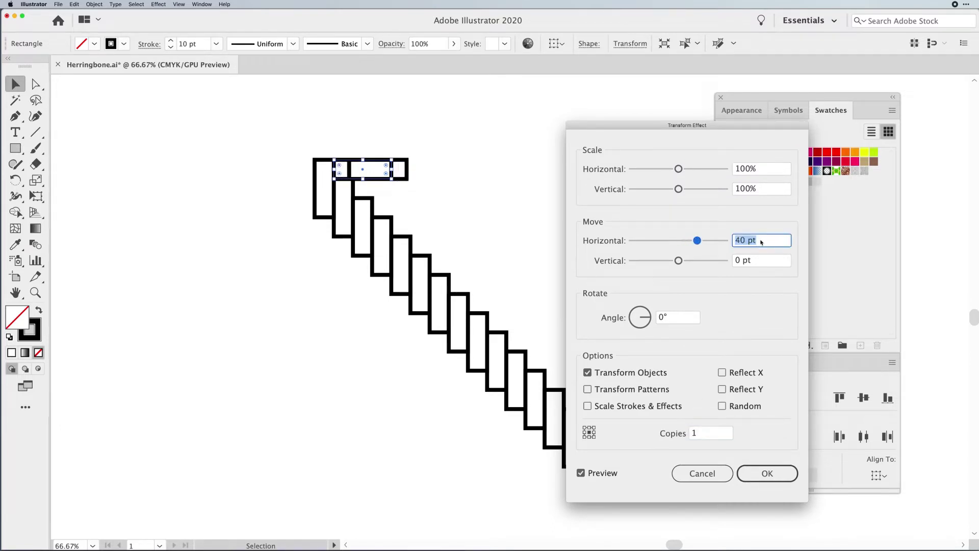
click(763, 260)
key(shift+Up)
key(shift+Up)
key(shift+Up)
key(shift+Up)
key(shift+Up)
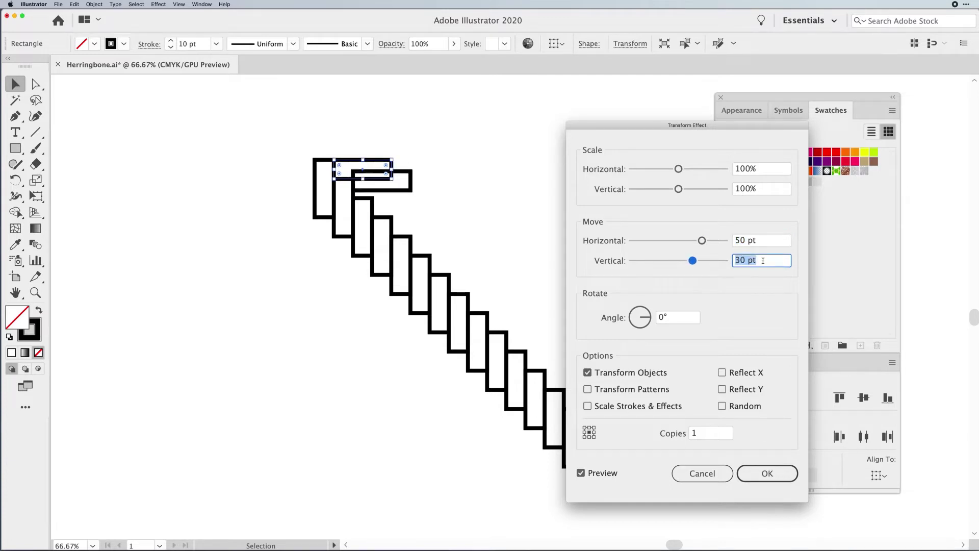
click(710, 432)
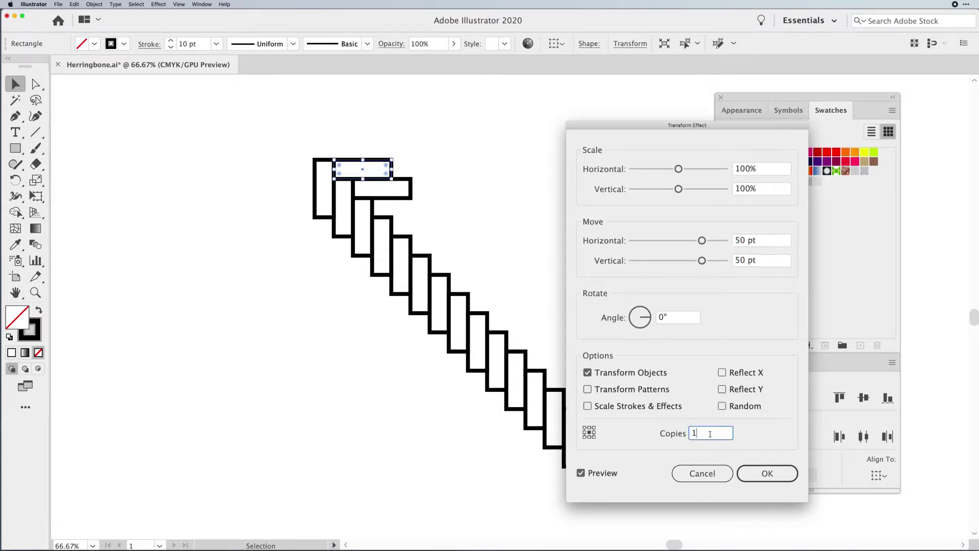
key(shift+Up)
click(761, 473)
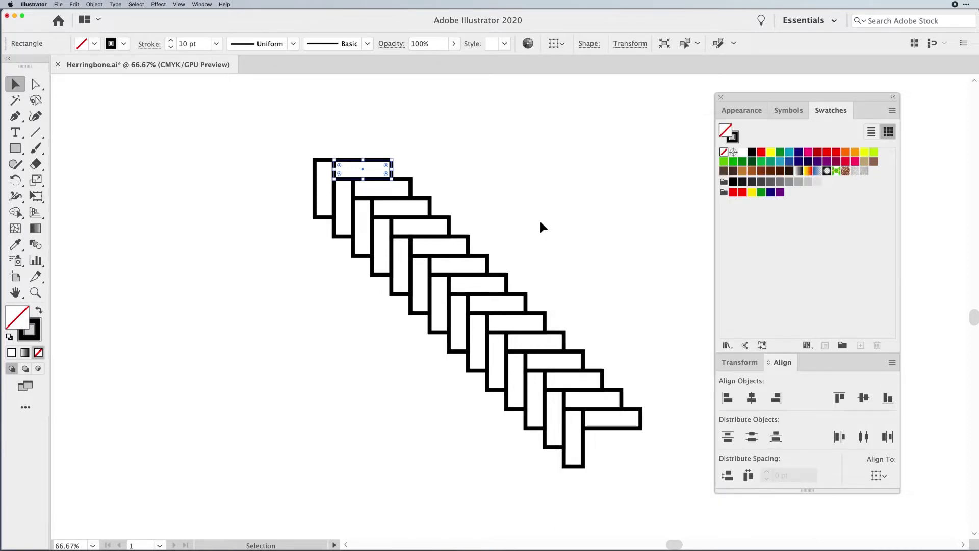
Check the strip in Outline view, then marquee-select the two base rectangles in Preview.
click(540, 218)
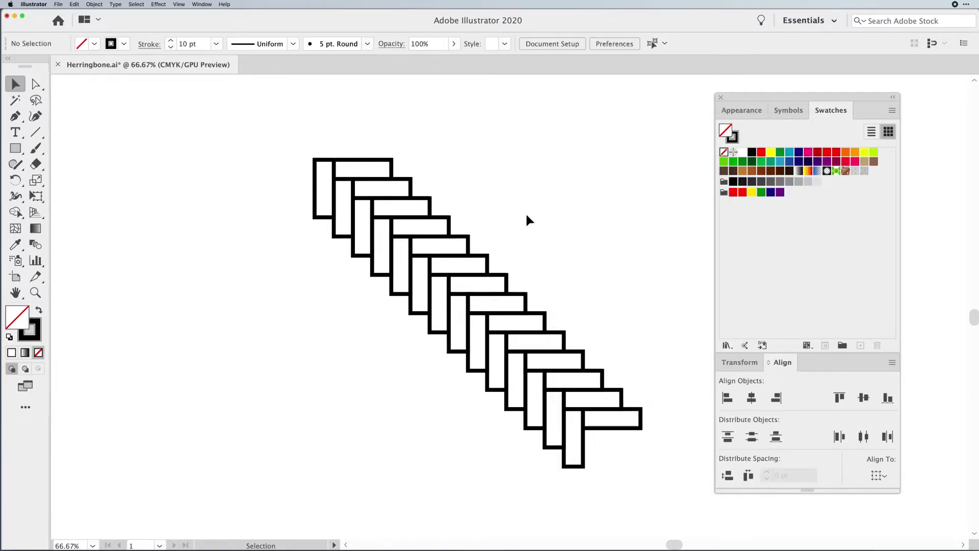
click(178, 4)
click(183, 17)
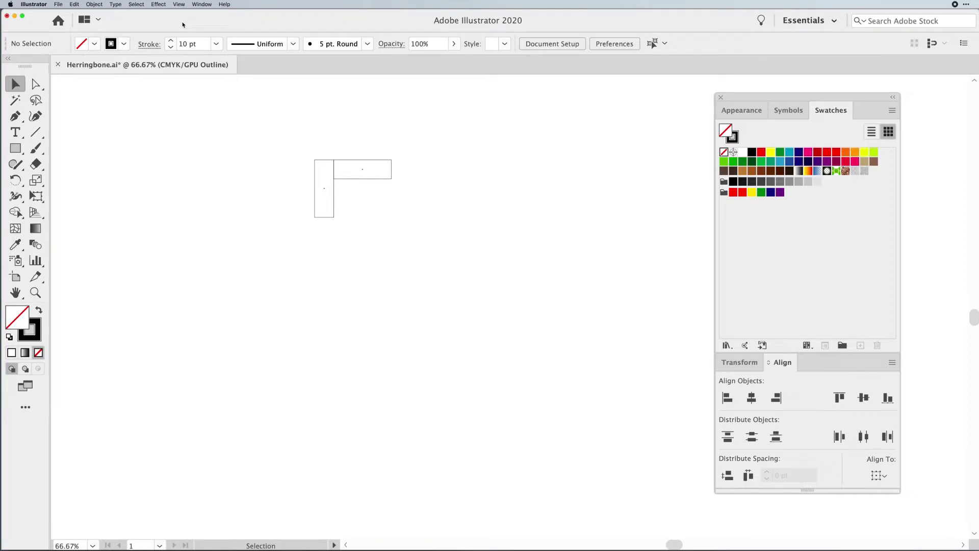
click(178, 4)
click(183, 17)
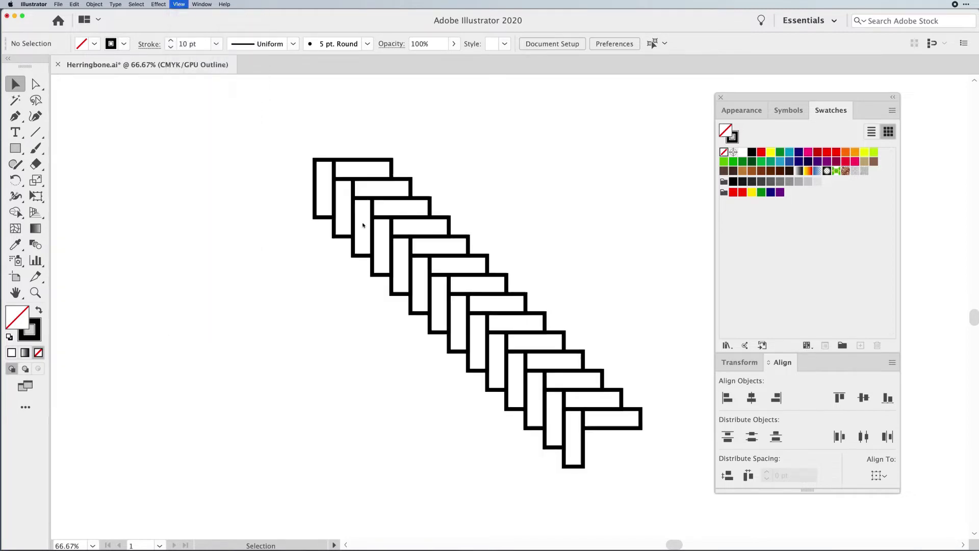
drag(242, 125, 417, 227)
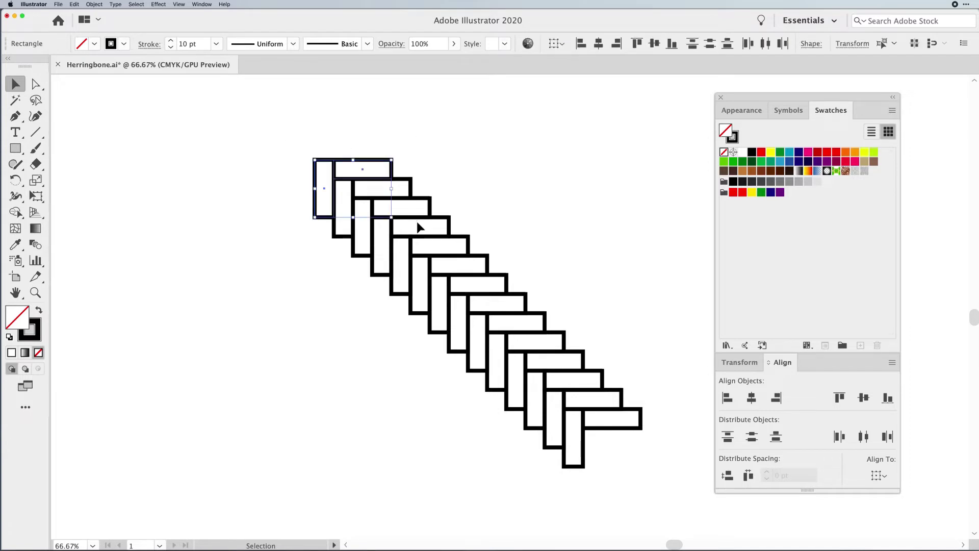
Expand the Transform effects into real rectangles with Object > Expand Appearance and check in Outline view.
click(94, 5)
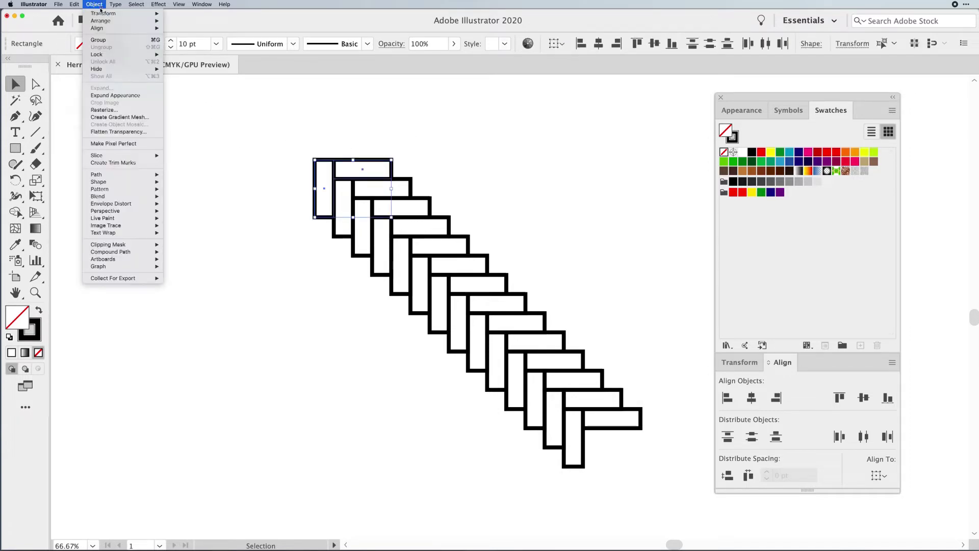
click(105, 96)
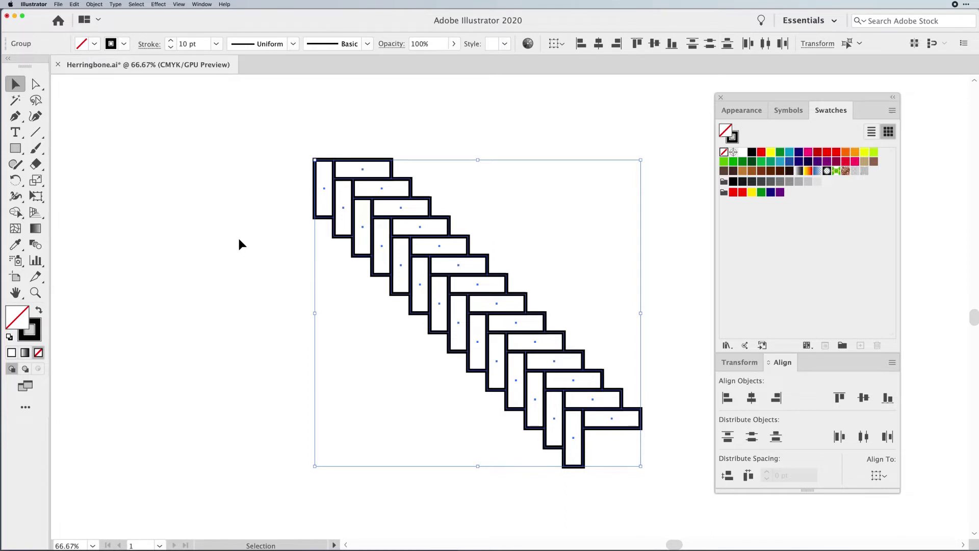
key(super+y)
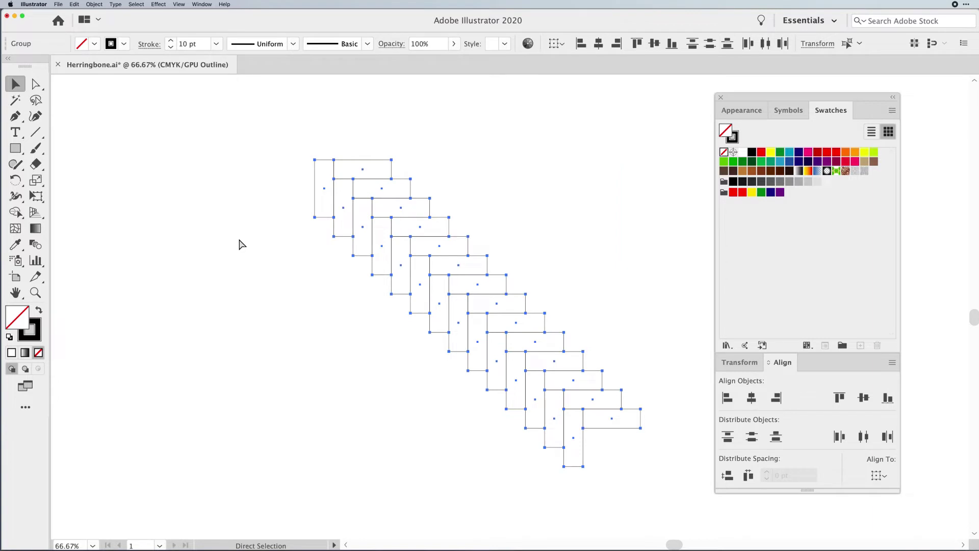
key(super+y)
Reposition the view and reselect the whole expanded herringbone group.
click(242, 245)
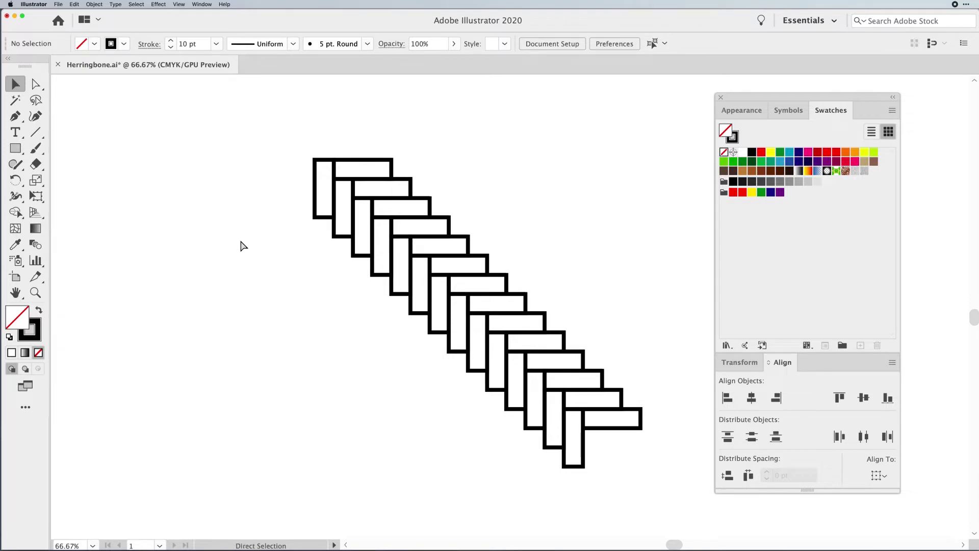
drag(338, 310, 220, 347)
drag(214, 203, 567, 507)
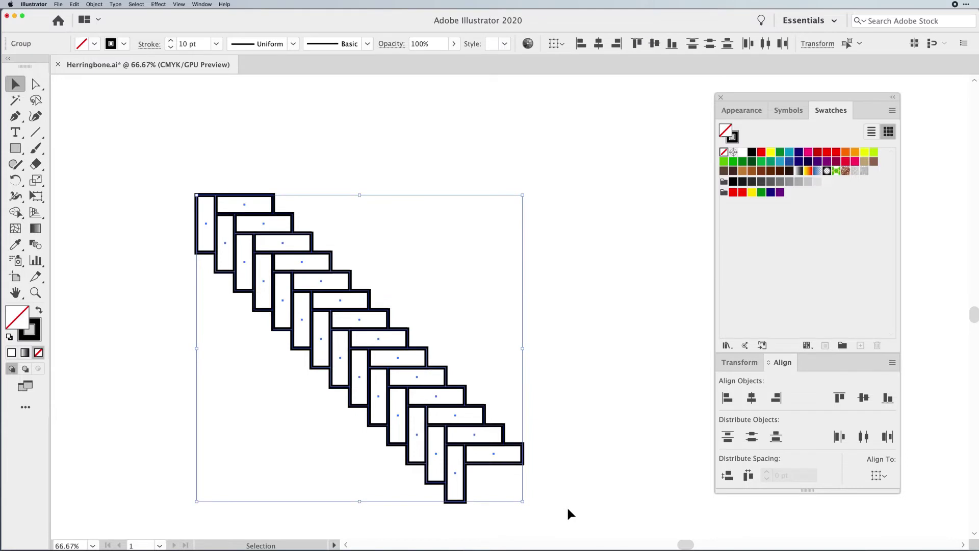
click(158, 4)
Start a Transform effect on the herringbone group, shifting the copy upward.
mouse_move(176, 74)
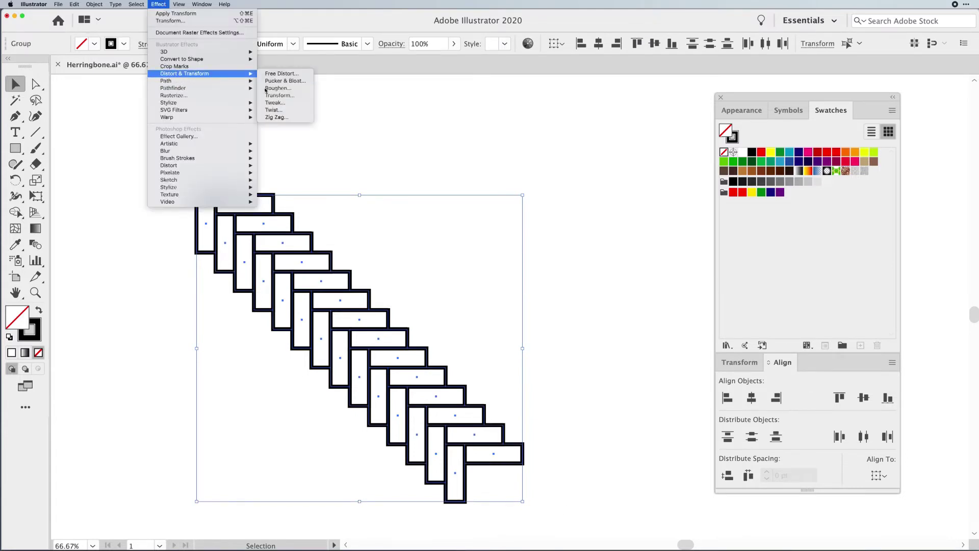
click(279, 95)
click(684, 433)
text(1)
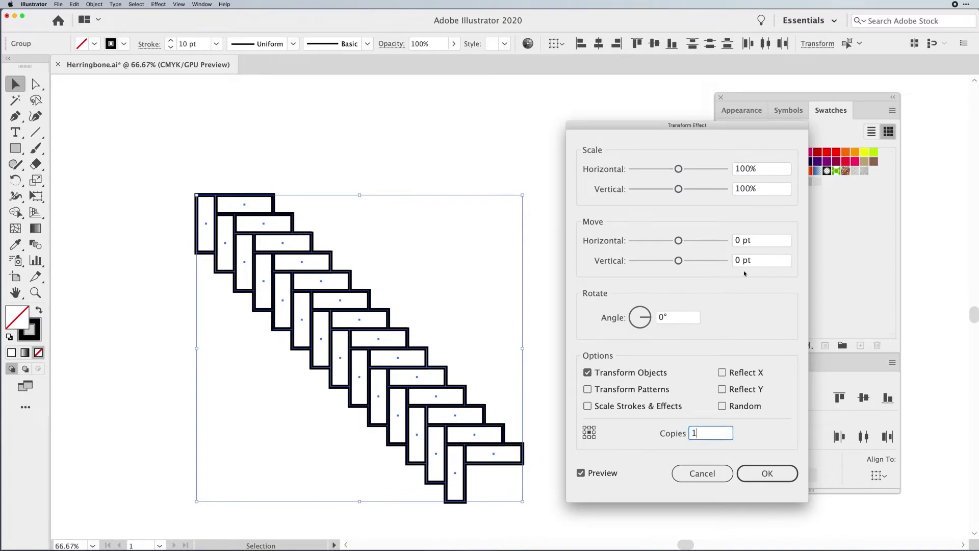
click(770, 260)
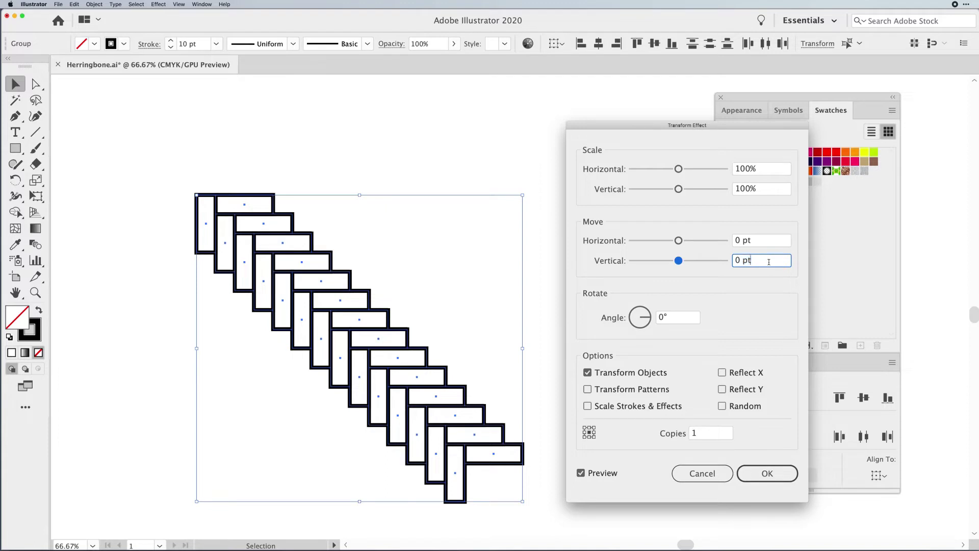
key(shift+Down)
key(shift+Down)
key(shift+Down)
key(shift+Down)
key(shift+Down)
key(shift+Down)
key(shift+Down)
key(shift+Down)
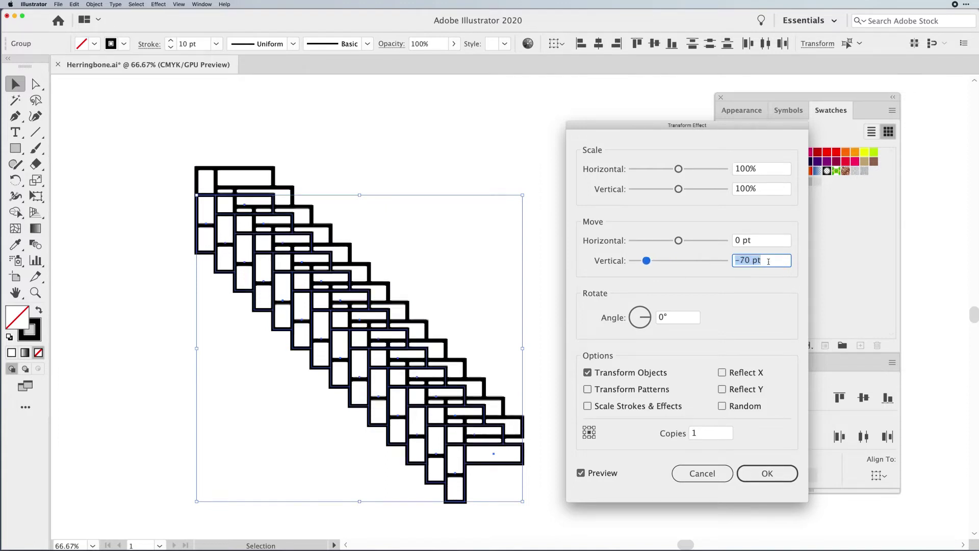
key(shift+Down)
key(shift+Down)
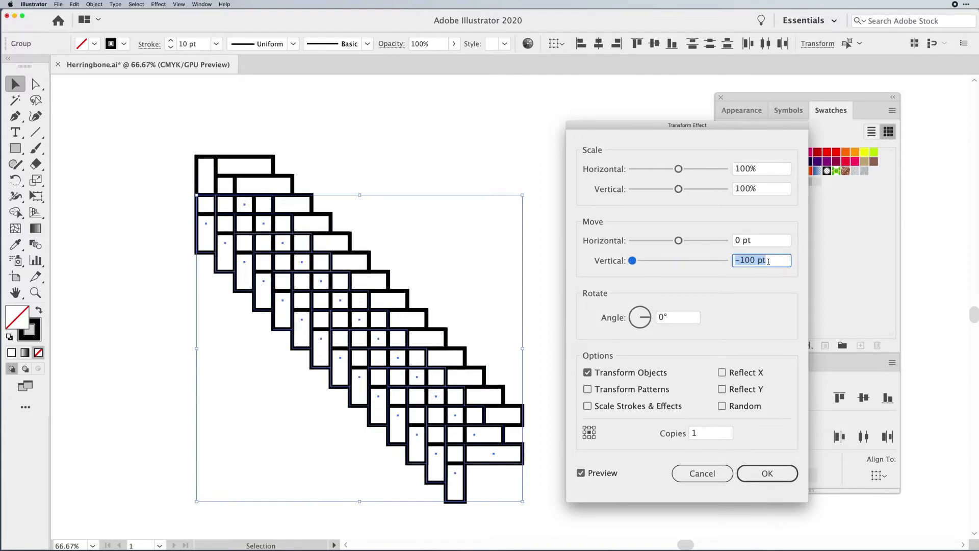
Set Move Horizontal 150 pt, Vertical -150 pt and 4 copies, apply, and deselect.
click(768, 240)
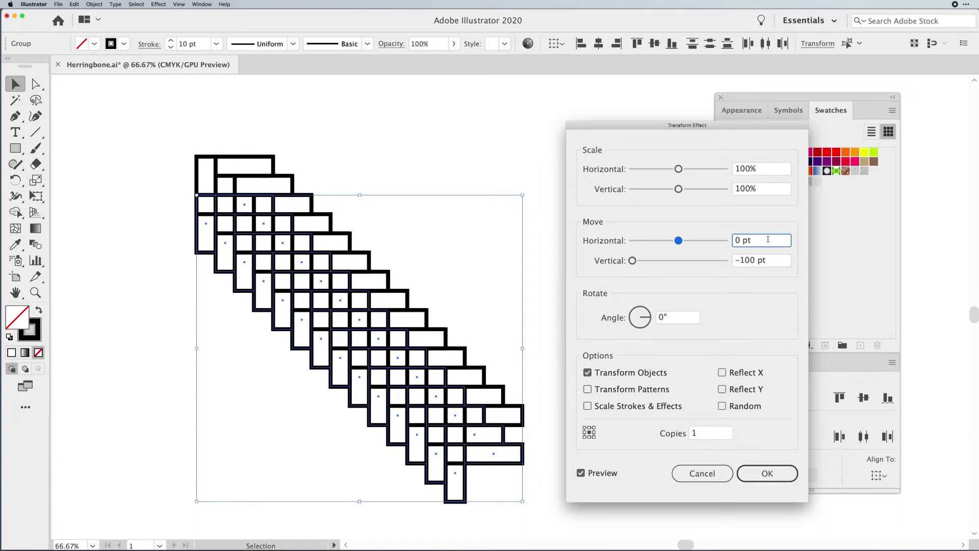
key(shift+Up)
key(shift+Up)
key(shift+Up)
key(shift+Up)
key(shift+Up)
key(shift+Up)
key(shift+Up)
key(shift+Up)
key(shift+Up)
key(shift+Up)
key(shift+Up)
key(shift+Up)
key(shift+Up)
key(shift+Up)
key(shift+Up)
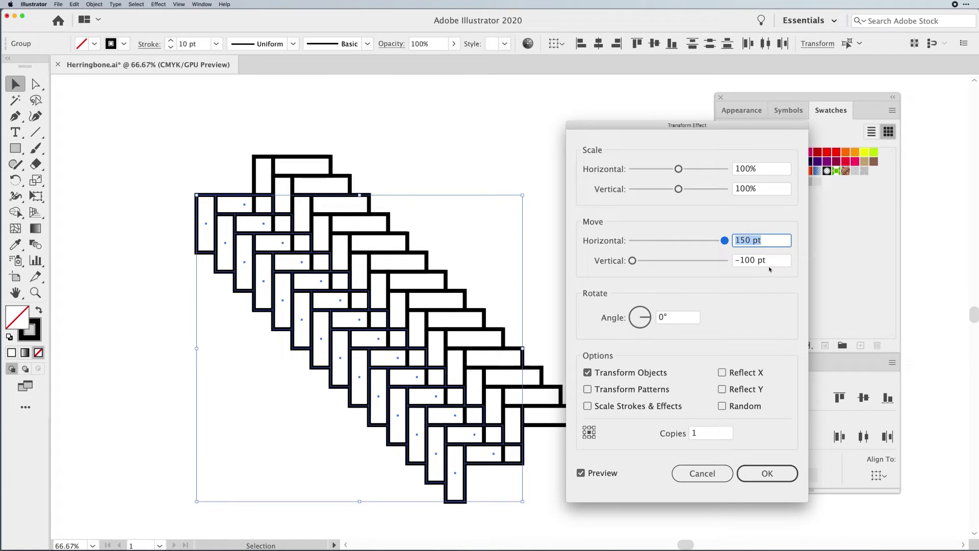
click(771, 265)
key(shift+Down)
key(shift+Down)
key(shift+Down)
key(shift+Down)
key(shift+Down)
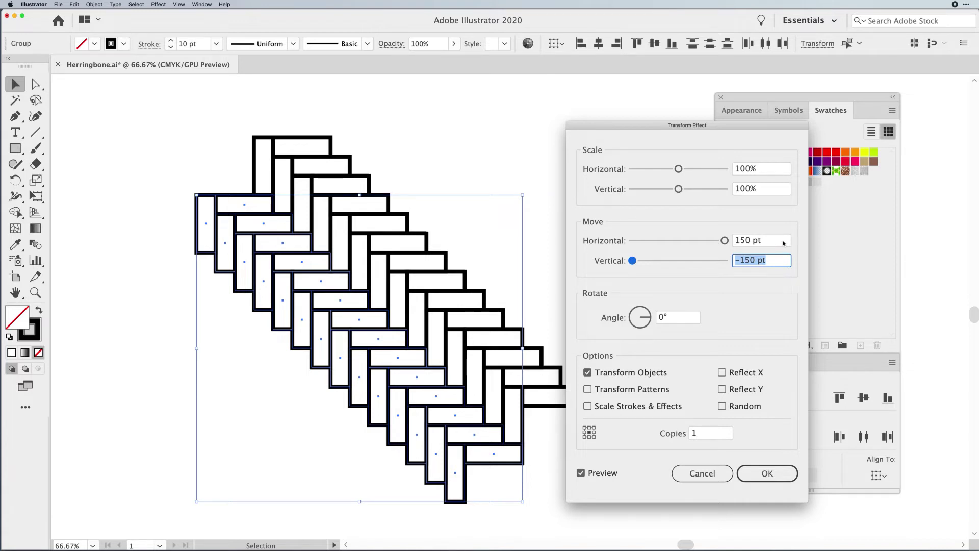
click(702, 432)
text(3)
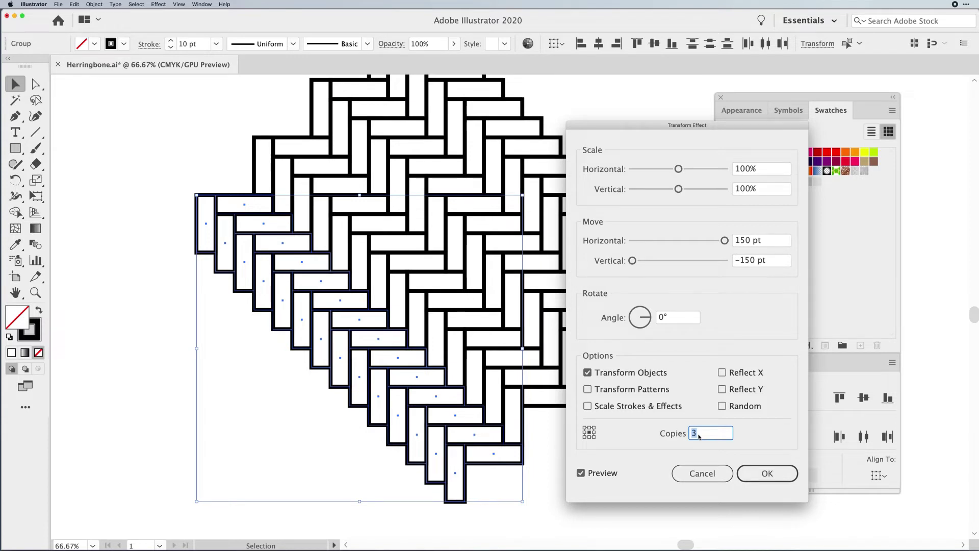
text(4)
click(779, 471)
click(663, 396)
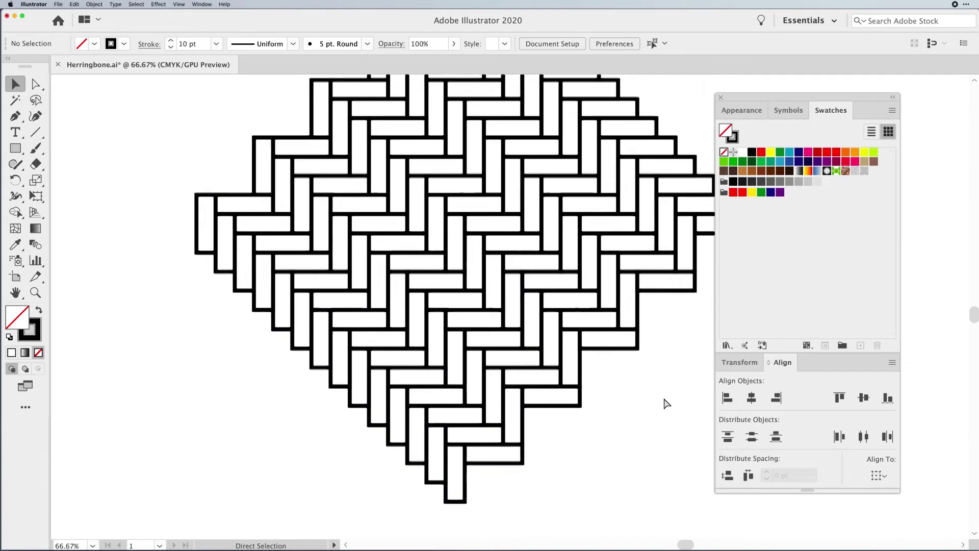
Zoom out to 33.33% and marquee-select the lower-left herringbone strip group.
key(super+minus)
key(super+minus)
scroll(643, 388, right, 2)
scroll(642, 388, up, 1)
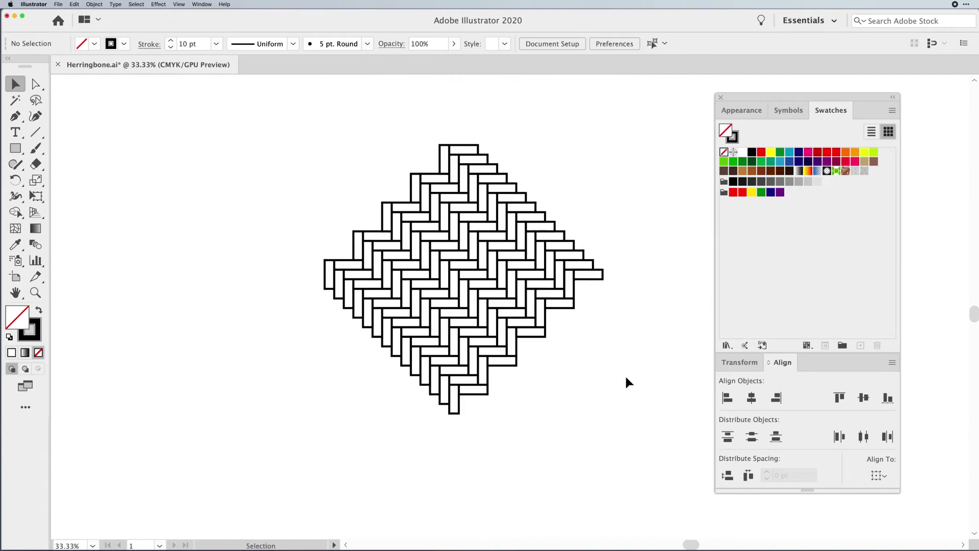
drag(318, 230, 463, 414)
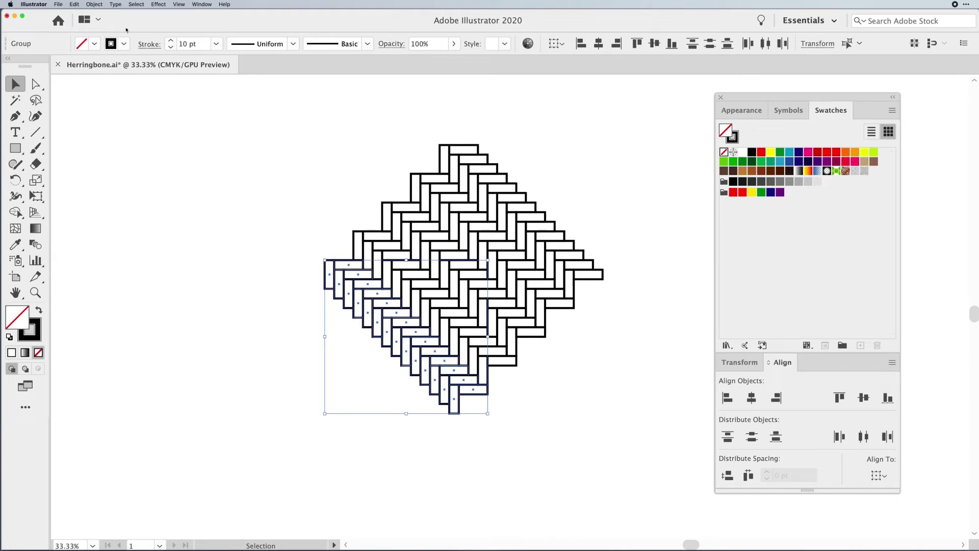
Expand the repeated strips, rotate the herringbone 45°, and select all the artwork.
click(94, 4)
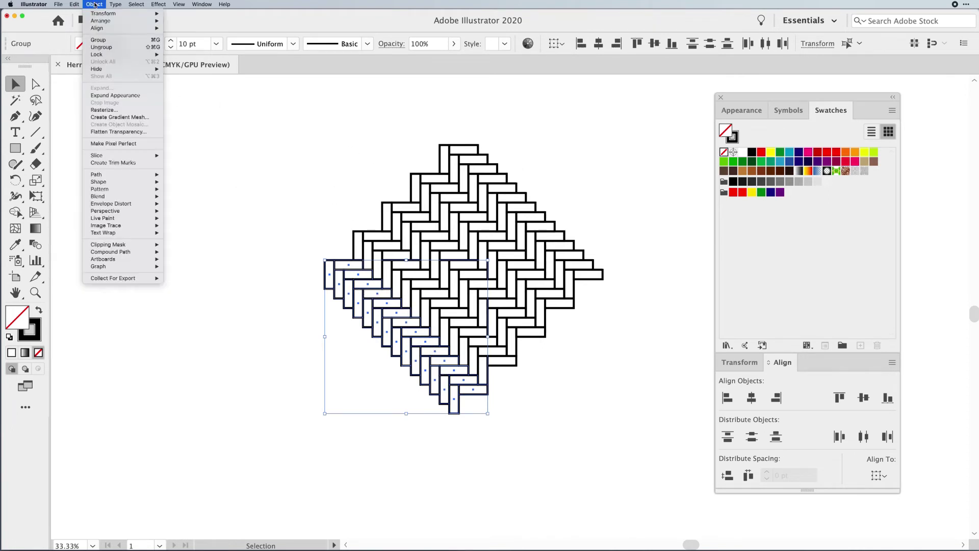
click(113, 96)
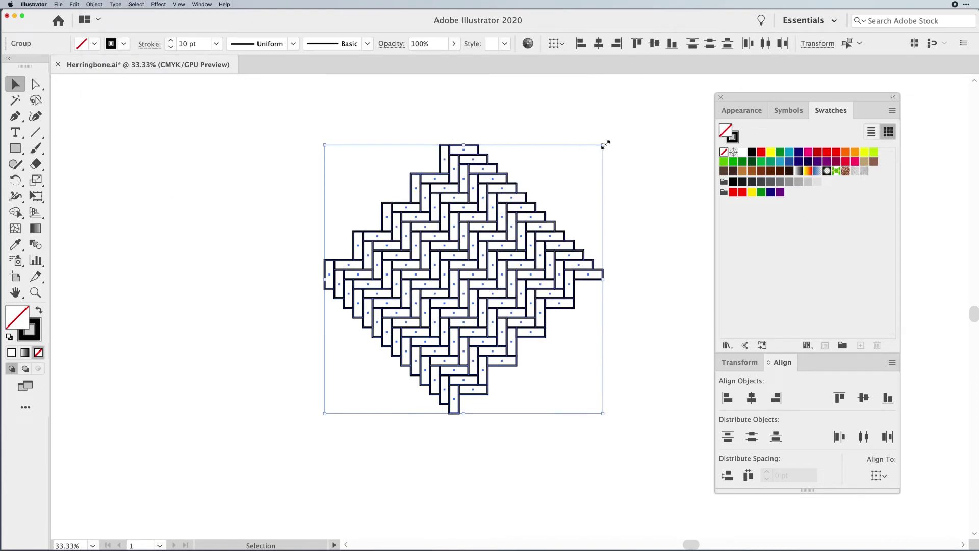
drag(604, 144, 643, 221)
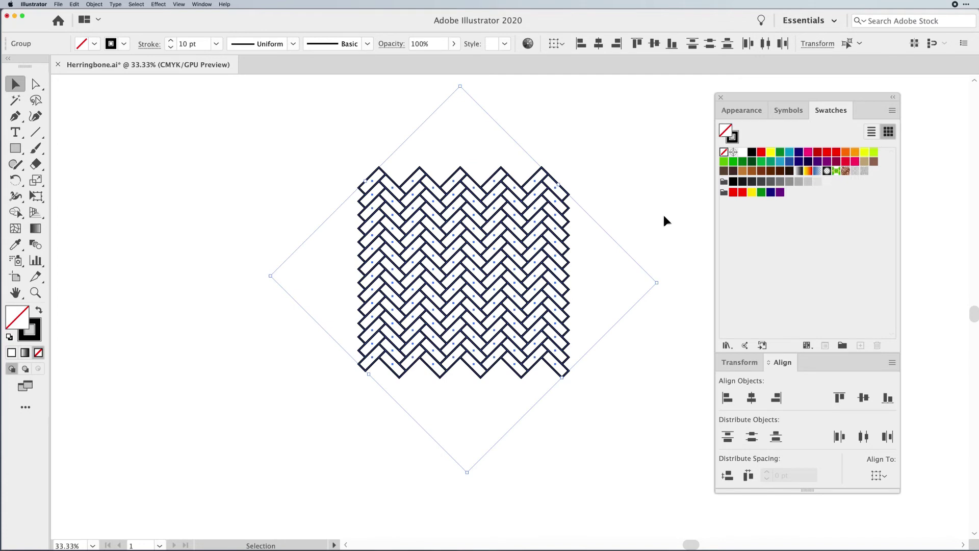
click(241, 142)
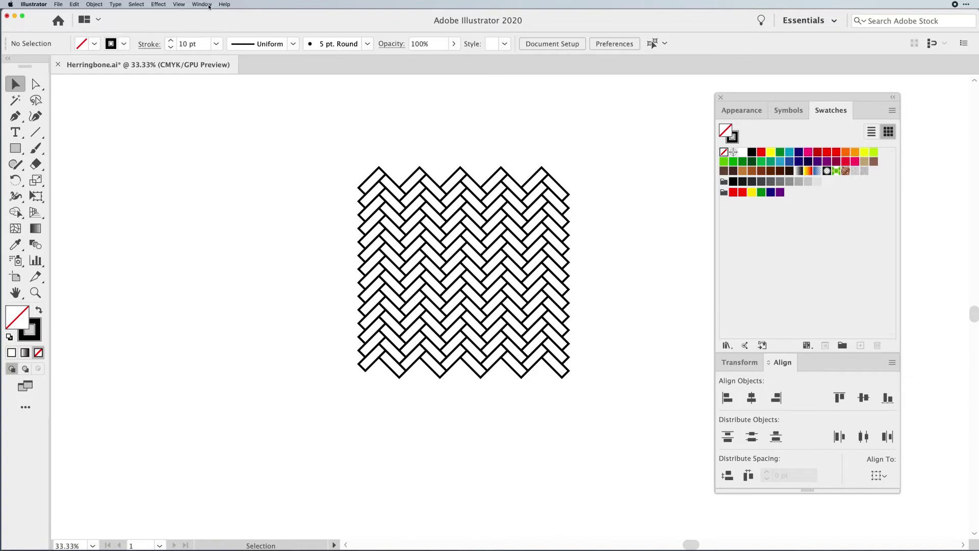
key(super+a)
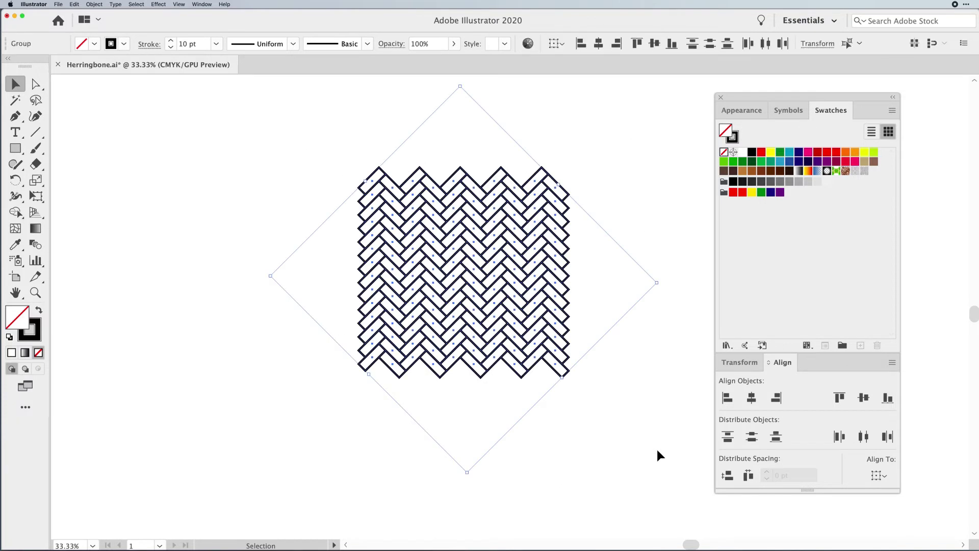
Make a New Pattern swatch from the herringbone via the Pattern Options panel, dismissing the notice.
click(202, 4)
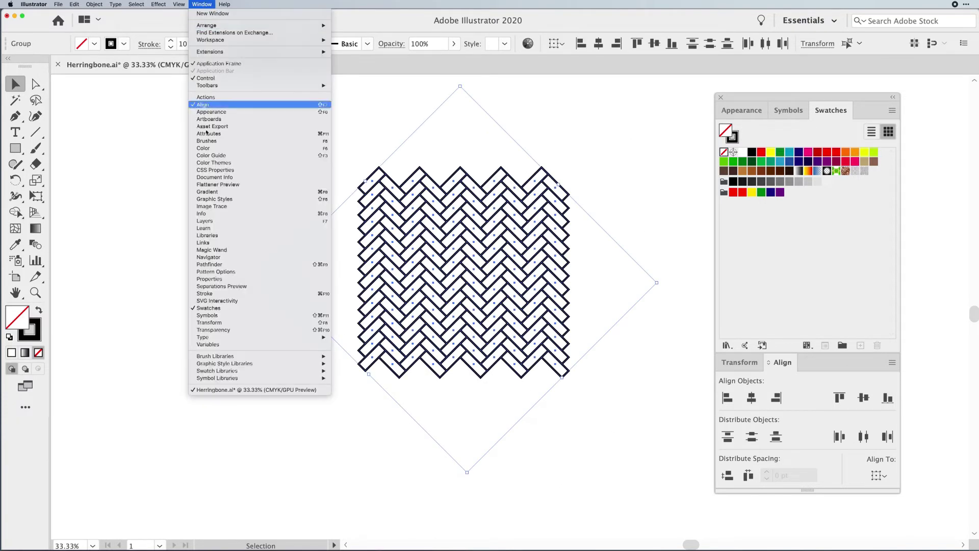
click(224, 272)
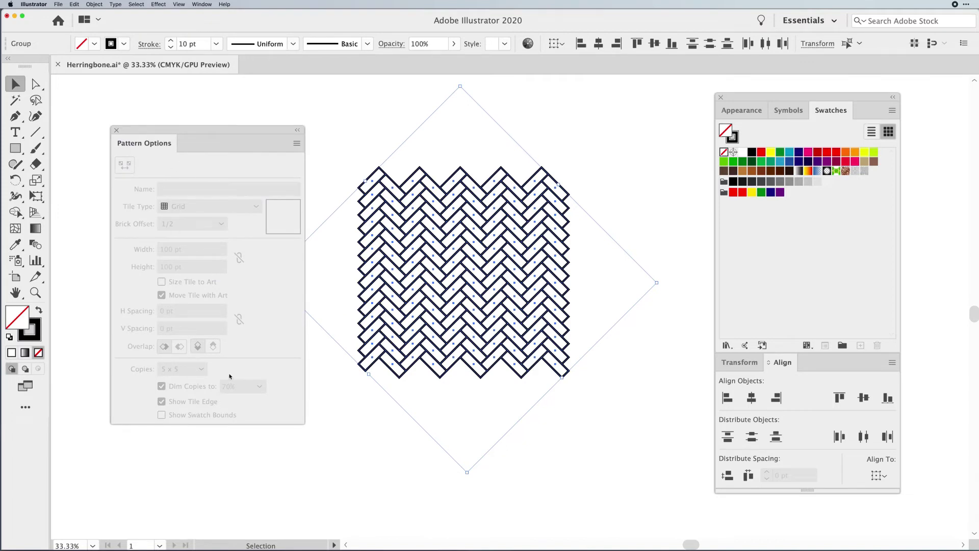
click(296, 143)
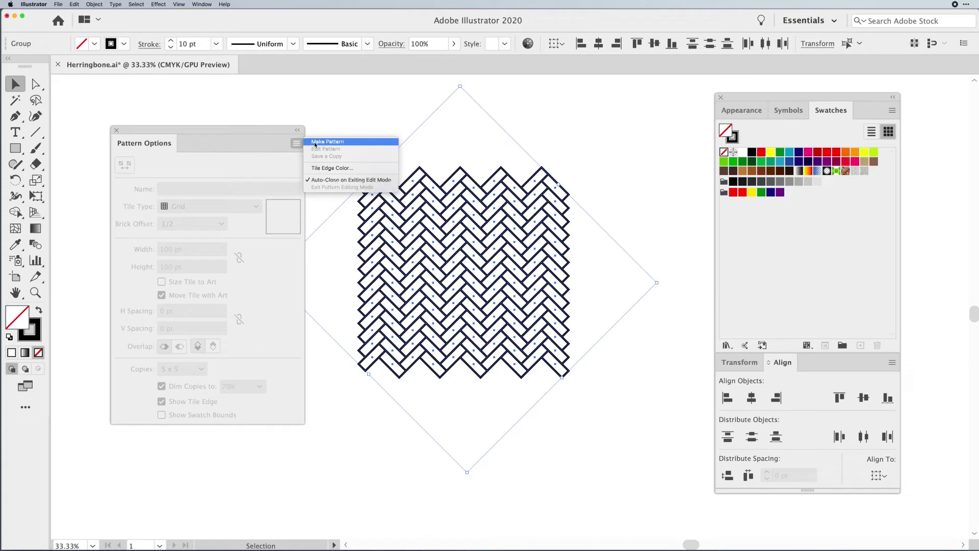
click(314, 142)
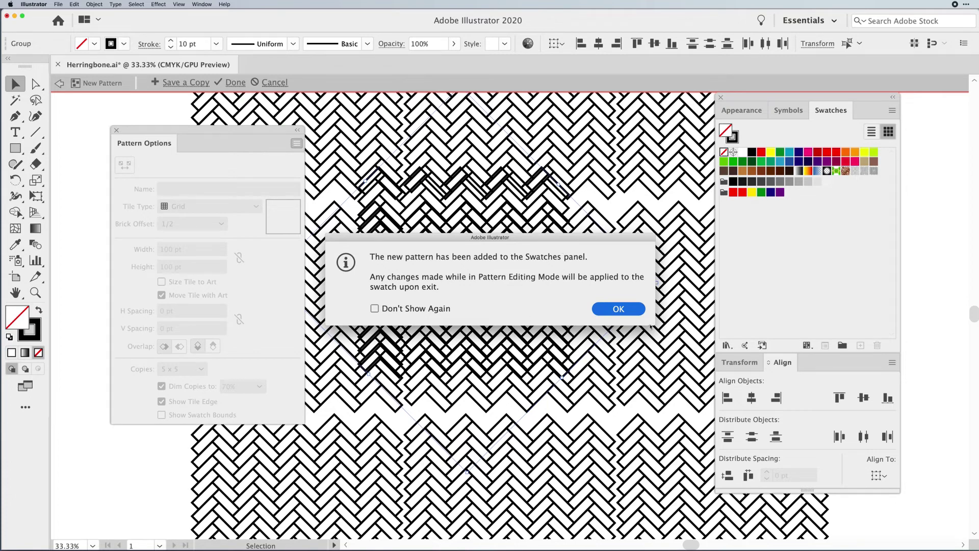
click(618, 309)
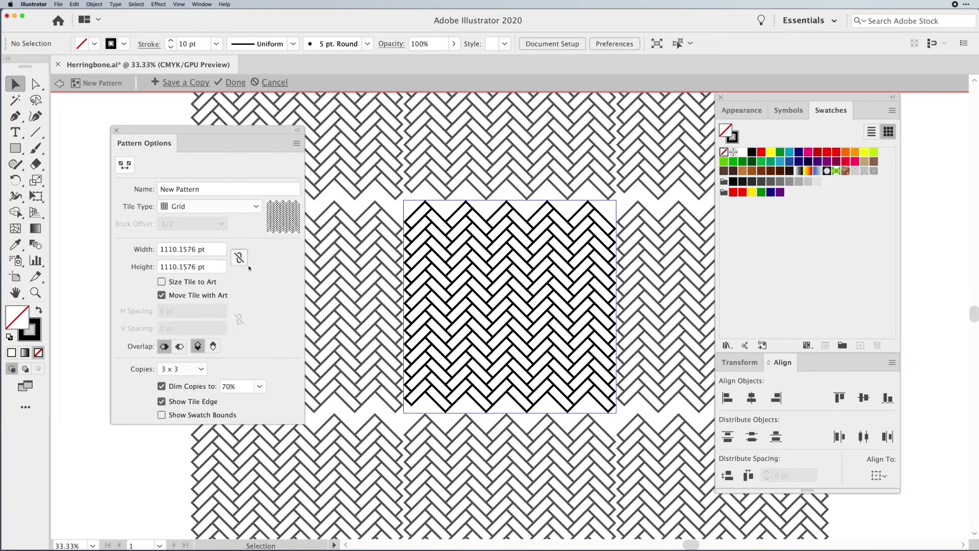
Select all the herringbone tile art and set the pattern tile width to 1060 pt.
drag(400, 196, 668, 453)
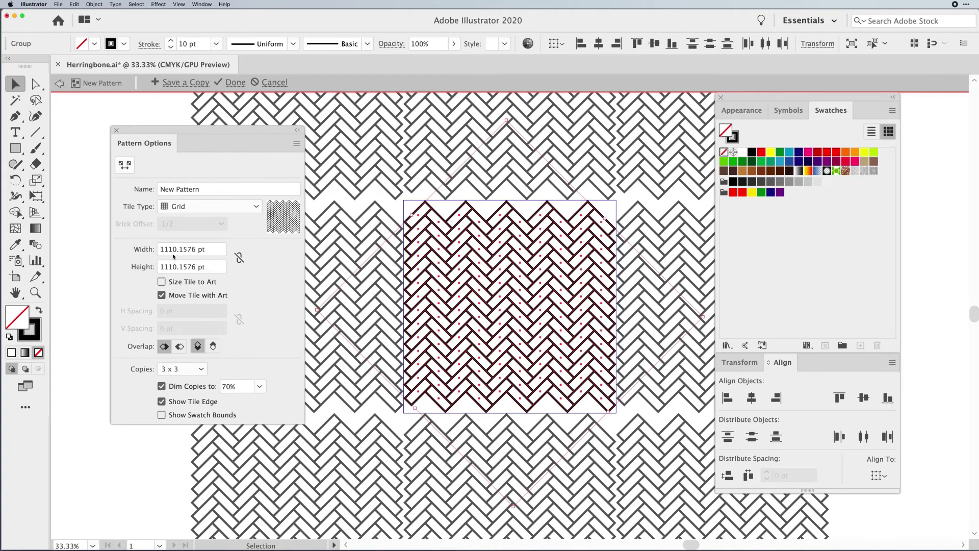
click(212, 250)
key(shift+Up)
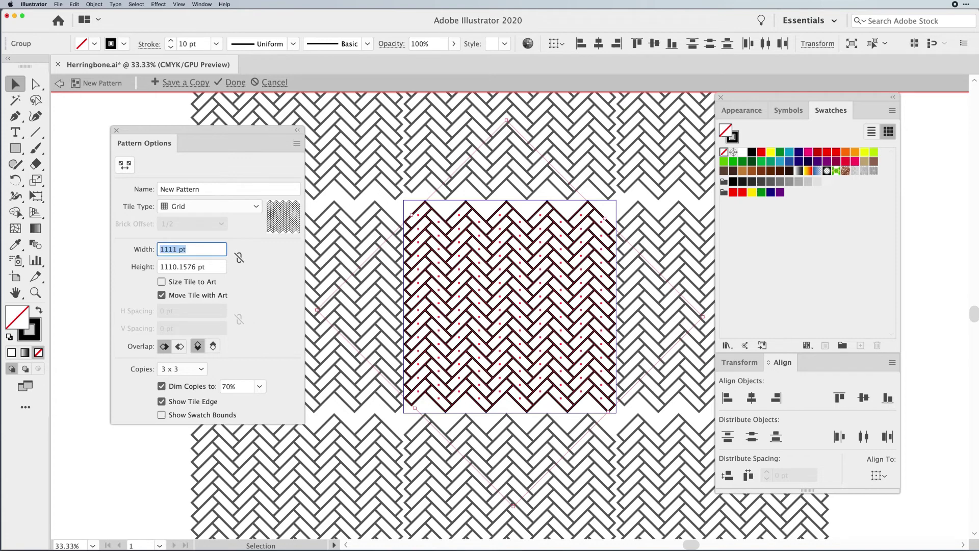
key(shift+Up)
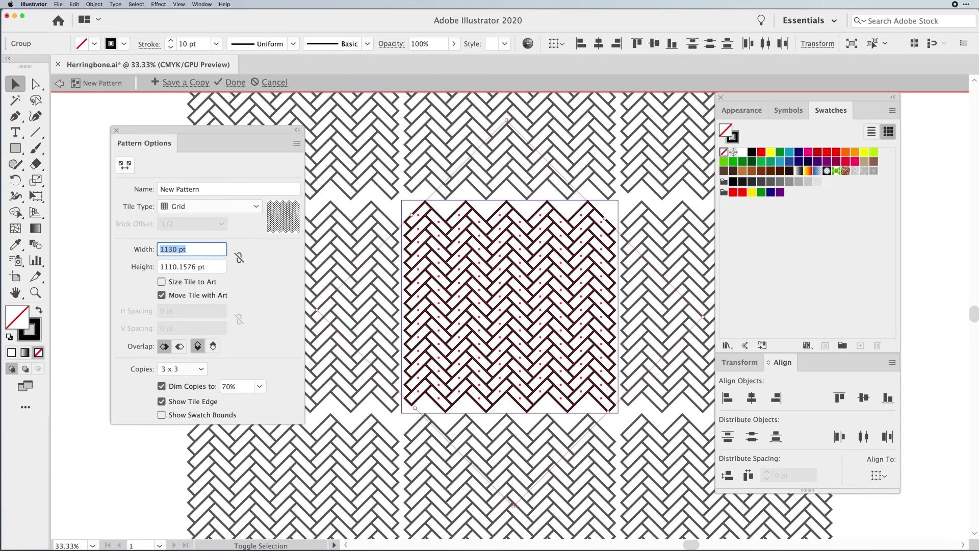
key(shift+Down)
key(shift+Down)
key(shift+Down)
key(shift+Down)
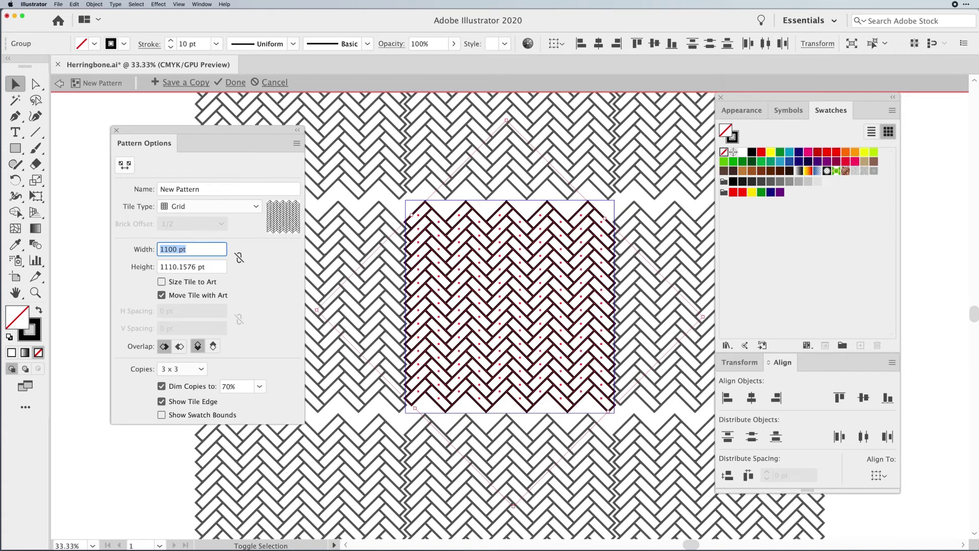
key(shift+Down)
key(shift+Down)
key(shift+Down)
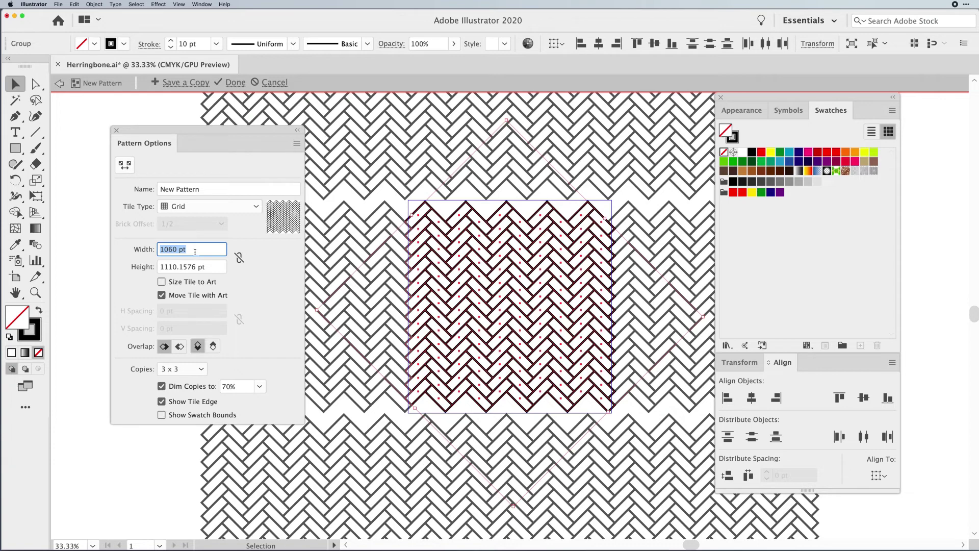
Set the tile height to 990 pt and finish the pattern with Done.
click(216, 267)
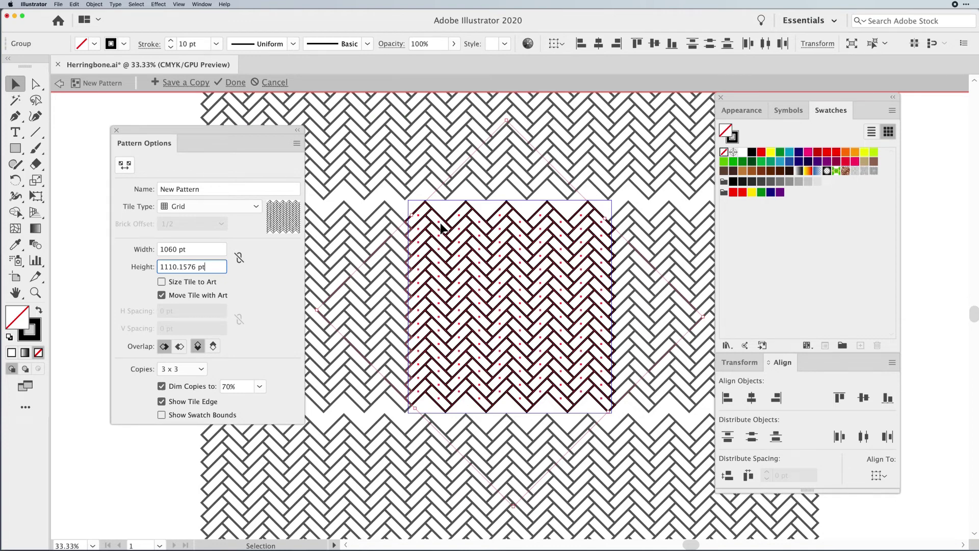
click(187, 250)
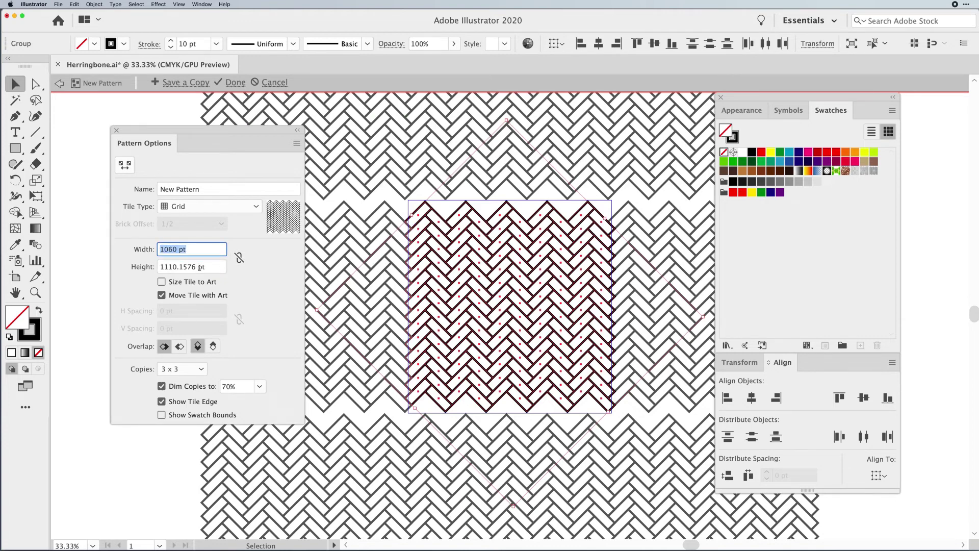
drag(206, 266, 162, 269)
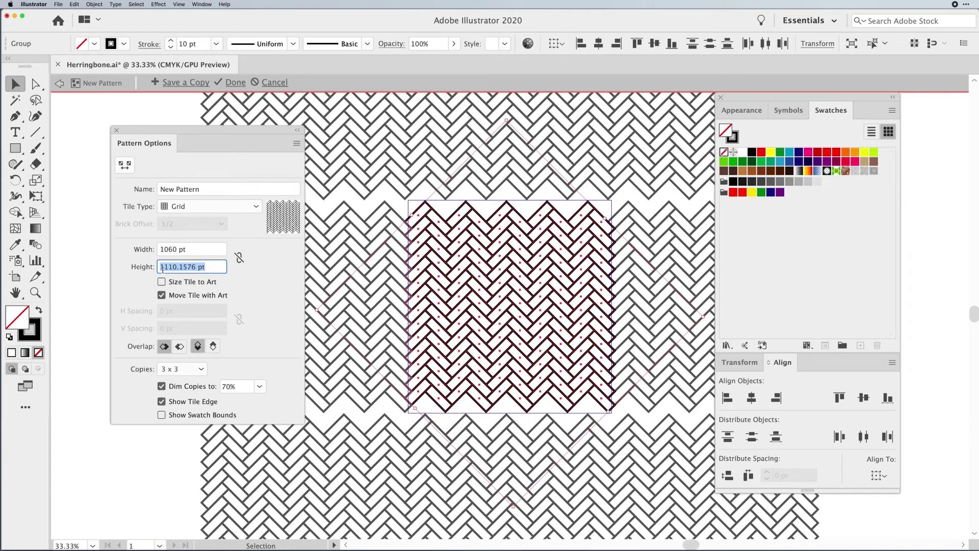
click(187, 250)
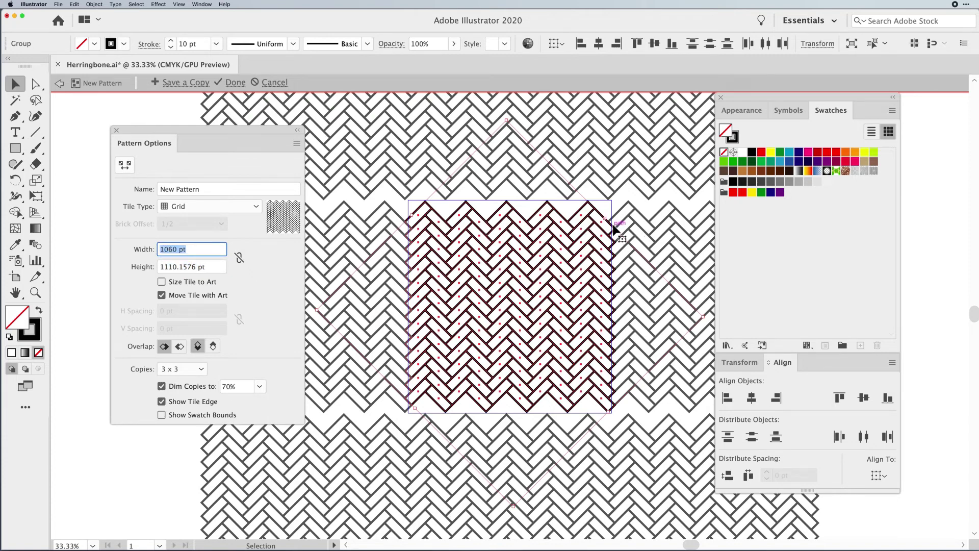
click(217, 267)
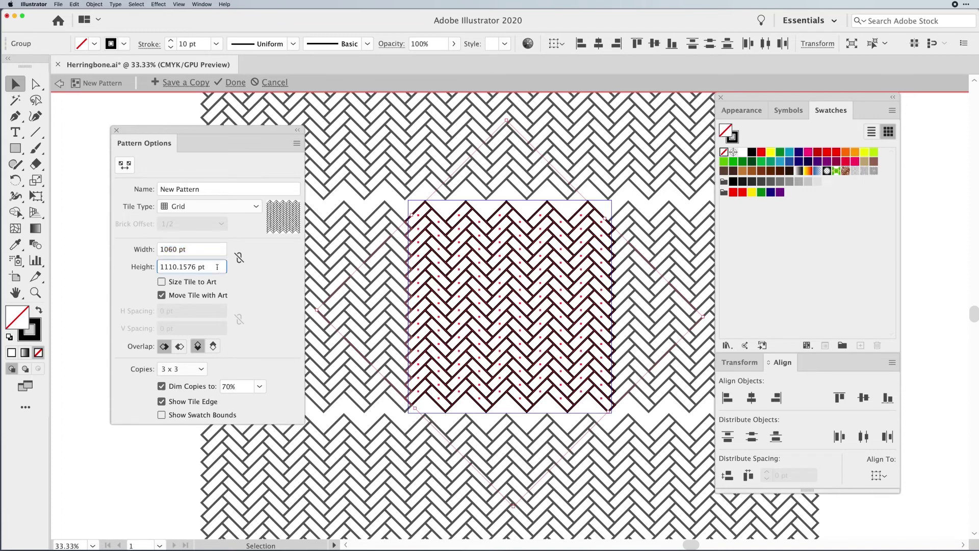
key(BackSpace)
key(BackSpace)
key(BackSpace)
key(BackSpace)
key(BackSpace)
key(BackSpace)
key(BackSpace)
key(BackSpace)
key(Return)
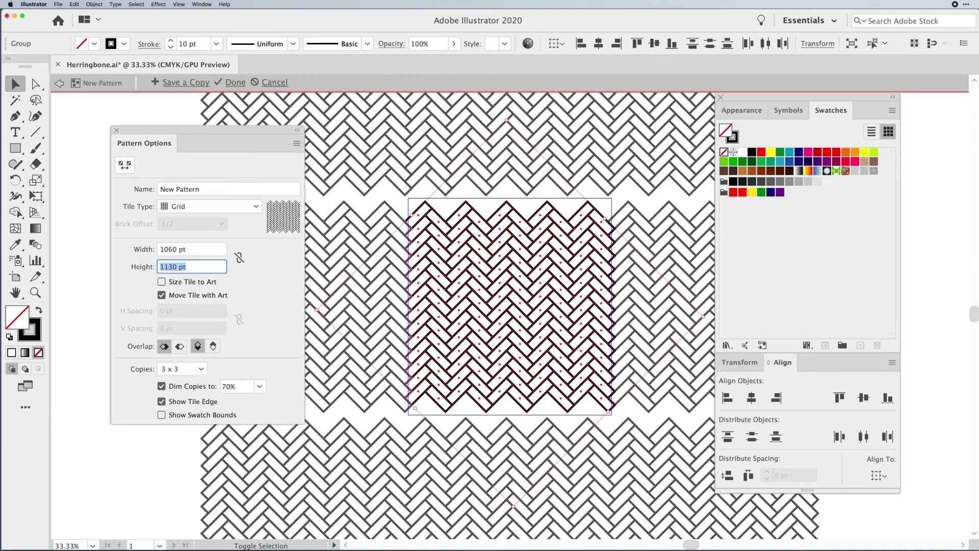
key(shift+Down)
key(shift+Down)
key(shift+Down)
key(shift+Down)
key(shift+Down)
key(shift+Down)
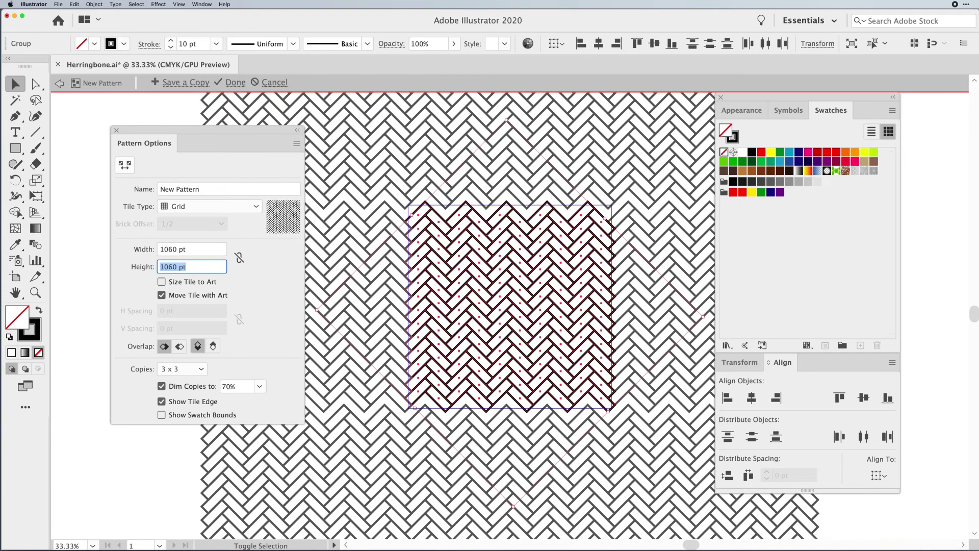
key(shift+Down)
key(shift+Down)
key(shift+Down)
key(shift+Down)
key(shift+Down)
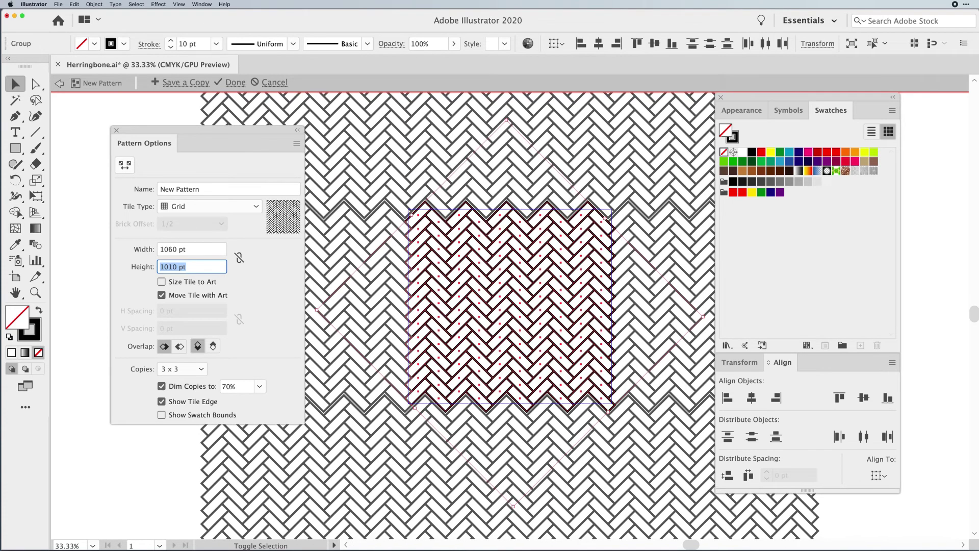
key(shift+Down)
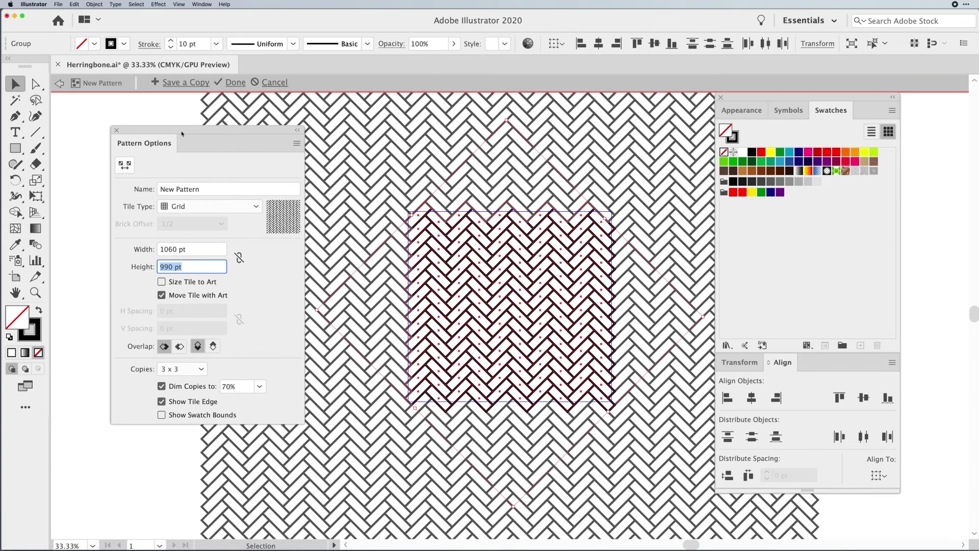
click(235, 83)
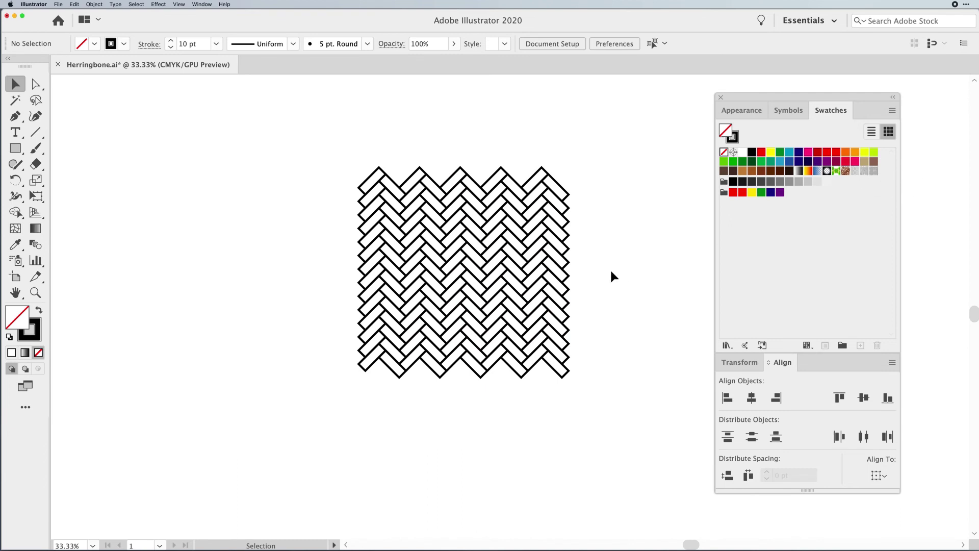
Zoom out, pan the art left, and draw a large circle with the Ellipse Tool.
key(super+minus)
key(super+minus)
drag(589, 313, 265, 312)
drag(15, 148, 74, 184)
drag(436, 282, 522, 378)
Apply the new herringbone pattern swatch as the circle's fill, then deselect it.
click(95, 44)
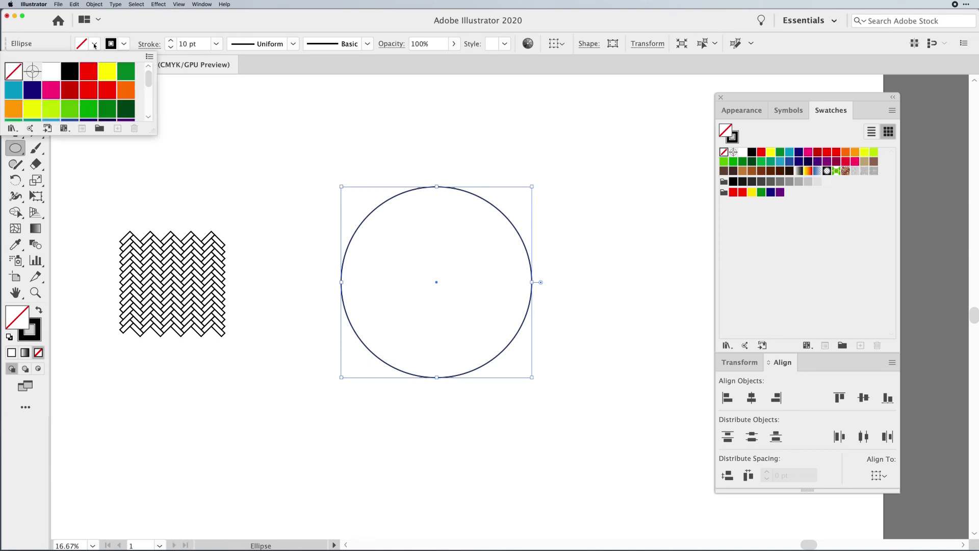
scroll(98, 101, down, 5)
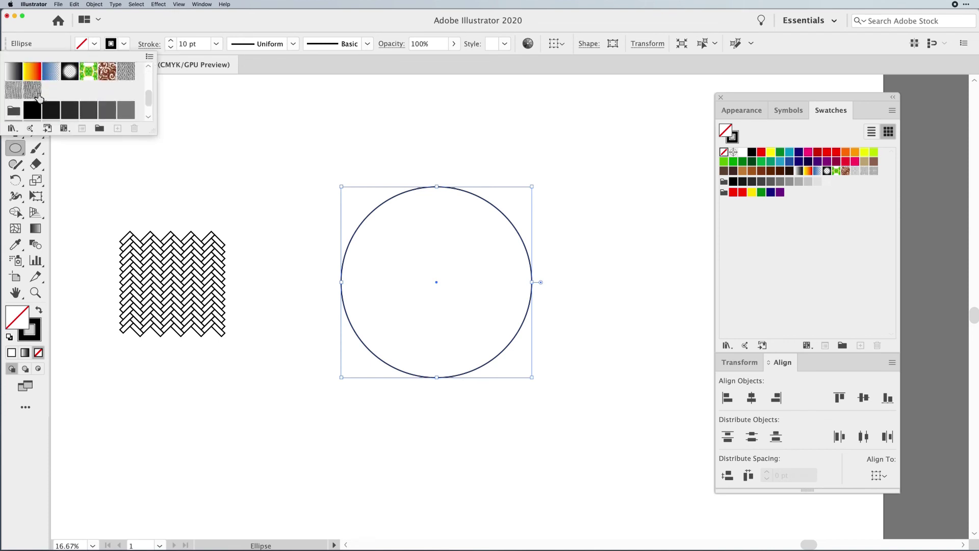
click(34, 94)
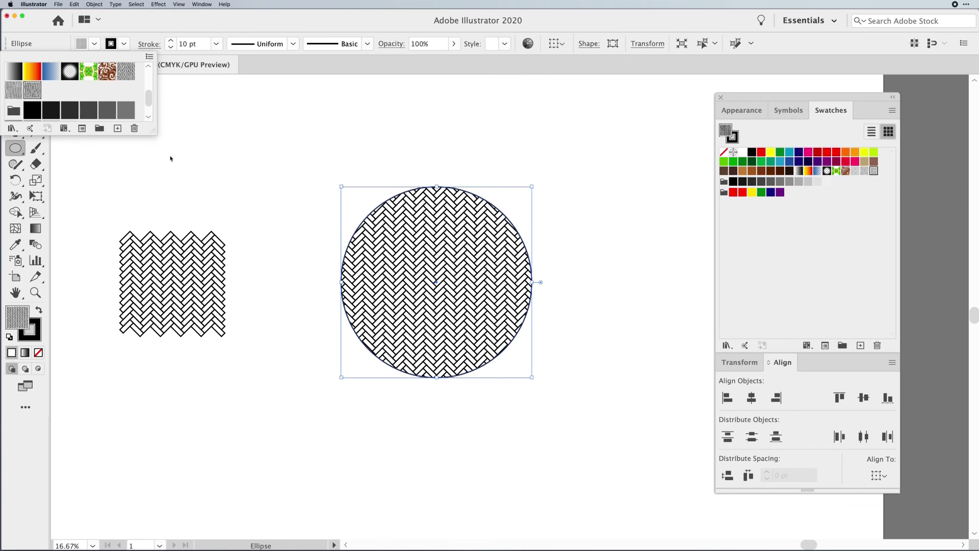
key(Escape)
key(v)
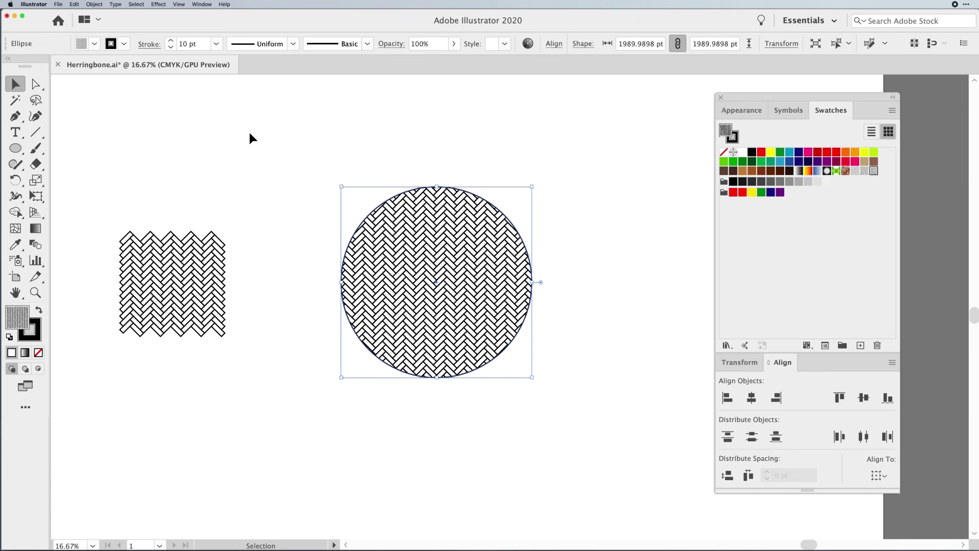
click(250, 138)
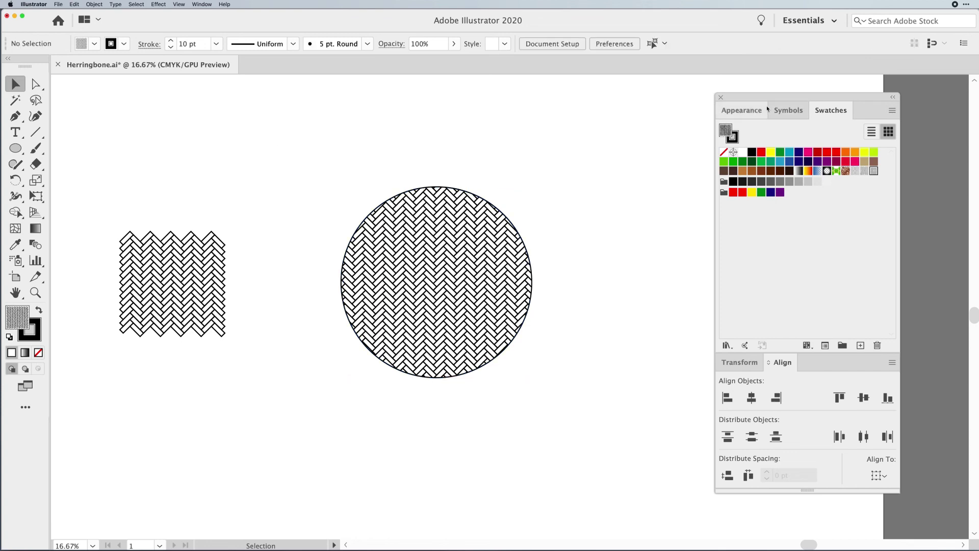